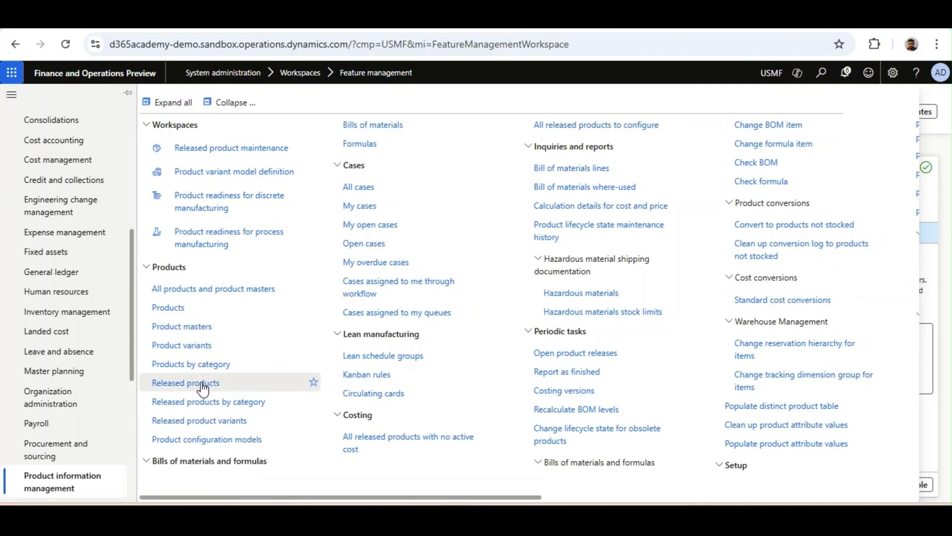
# Open the released product 1000 (Surface Pro 128 GB) and review the Approved customer settings in its Sell section.
pyautogui.click(203, 387)
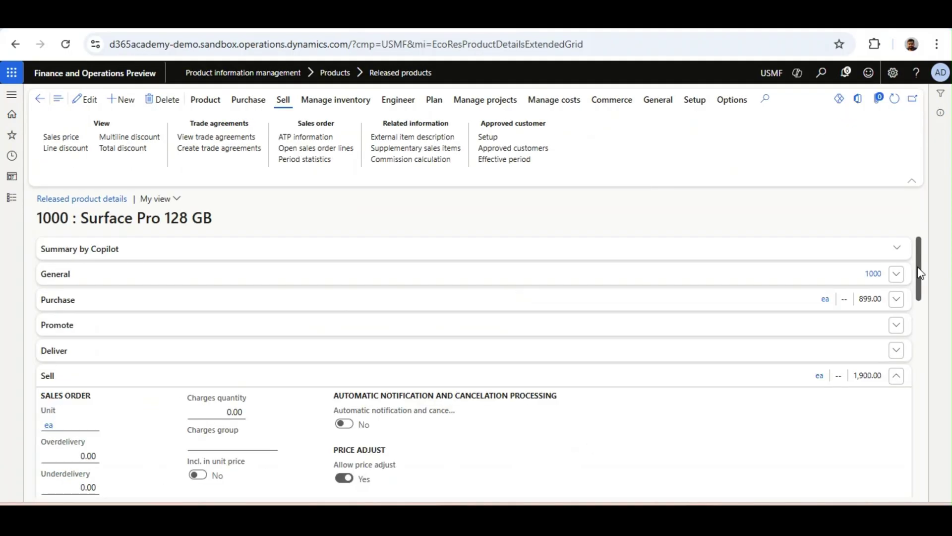
pyautogui.moveTo(918, 270); pyautogui.dragTo(498, 384)
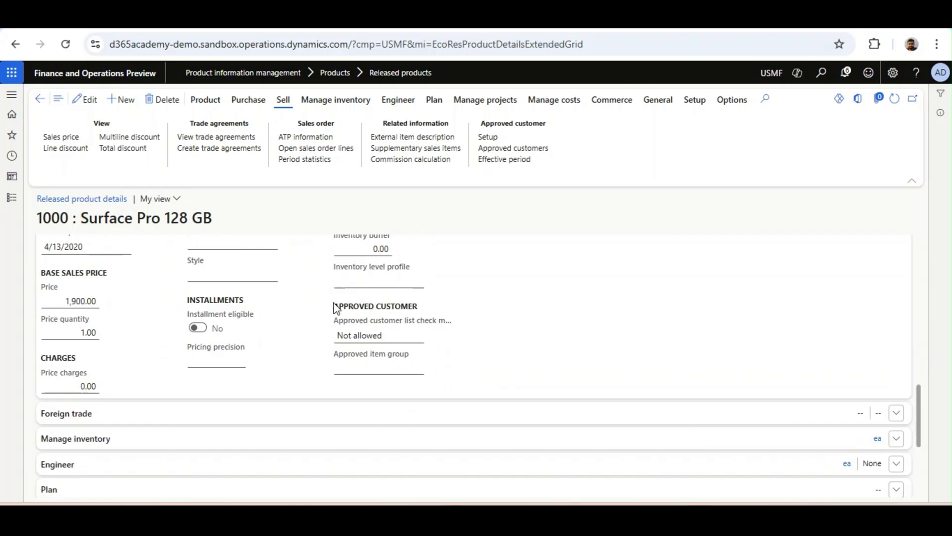
pyautogui.moveTo(333, 310); pyautogui.dragTo(420, 310)
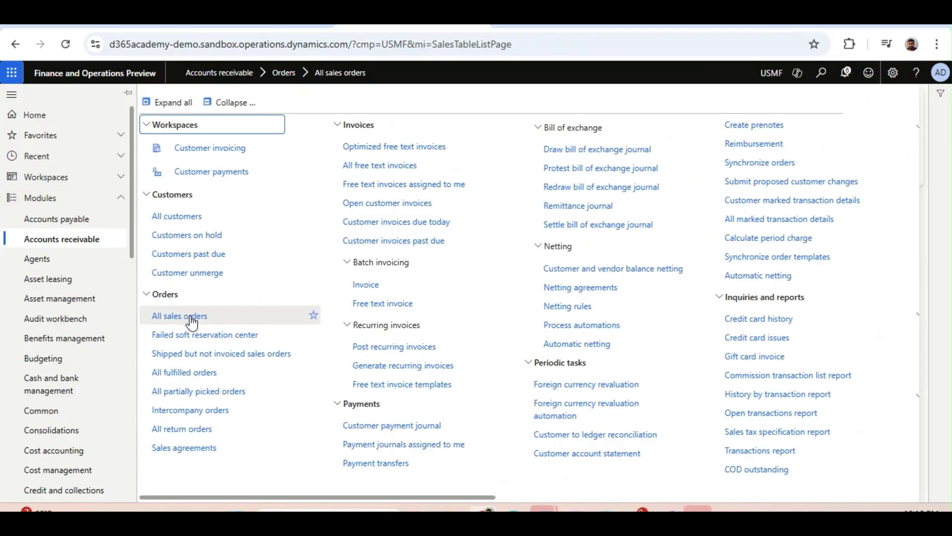
# Create a sales order for the second customer in the account lookup, with site 1 and warehouse 11.
pyautogui.click(192, 323)
pyautogui.click(101, 110)
pyautogui.click(711, 183)
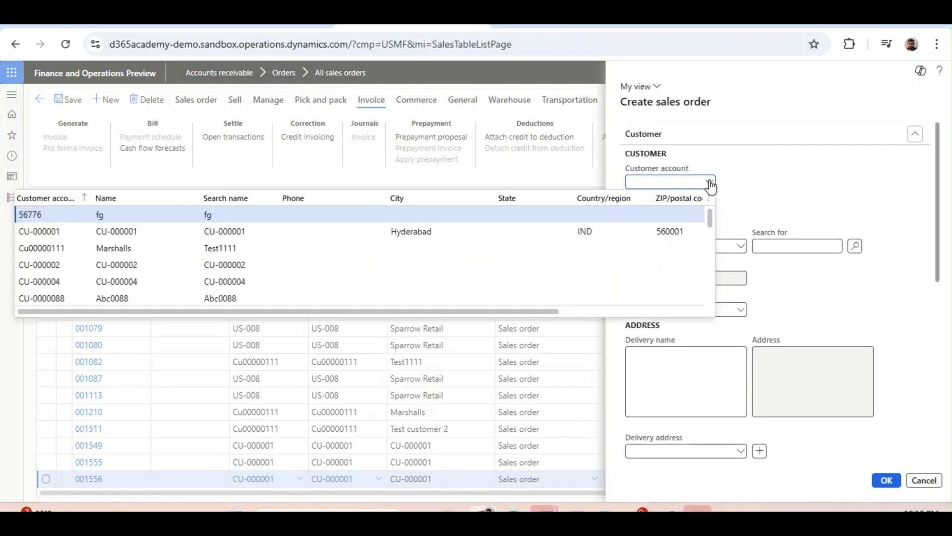
pyautogui.click(267, 233)
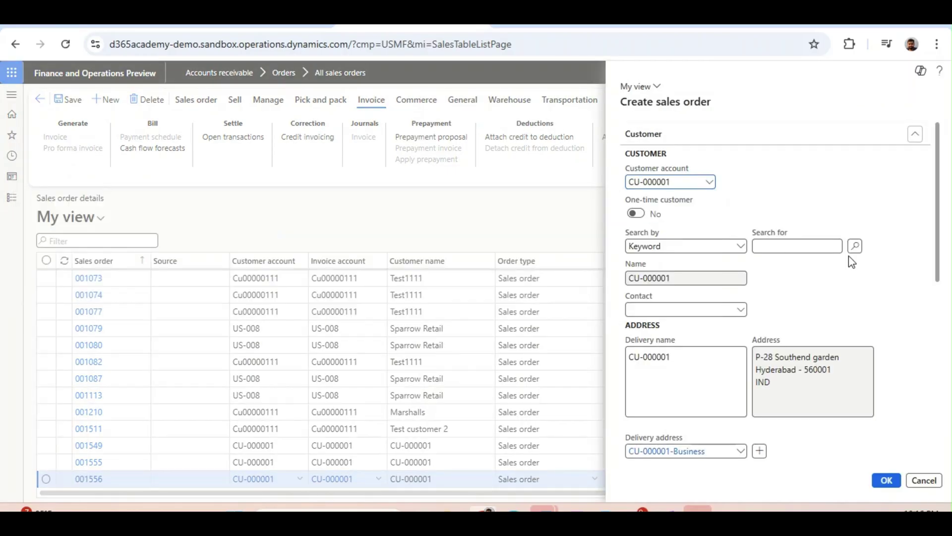
pyautogui.scroll(-5, 863, 268)
pyautogui.click(857, 242)
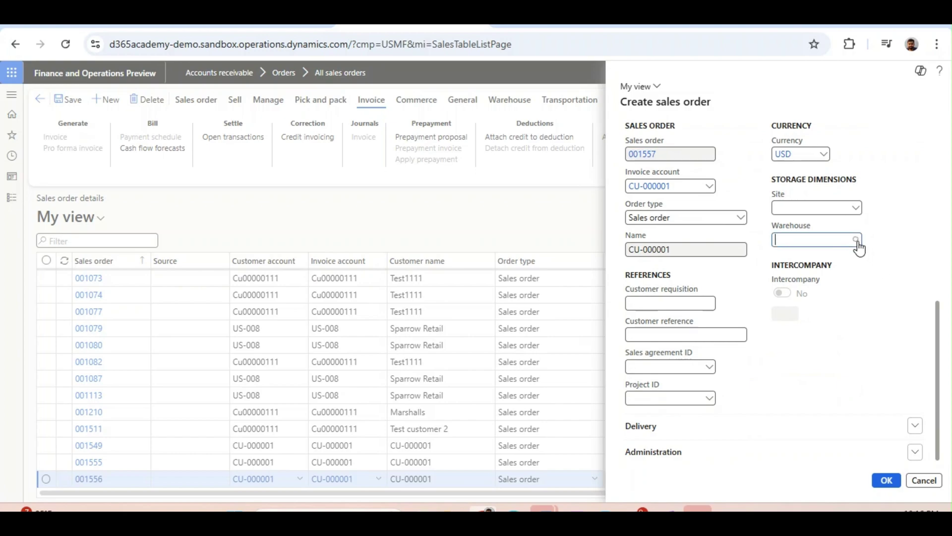
pyautogui.click(682, 271)
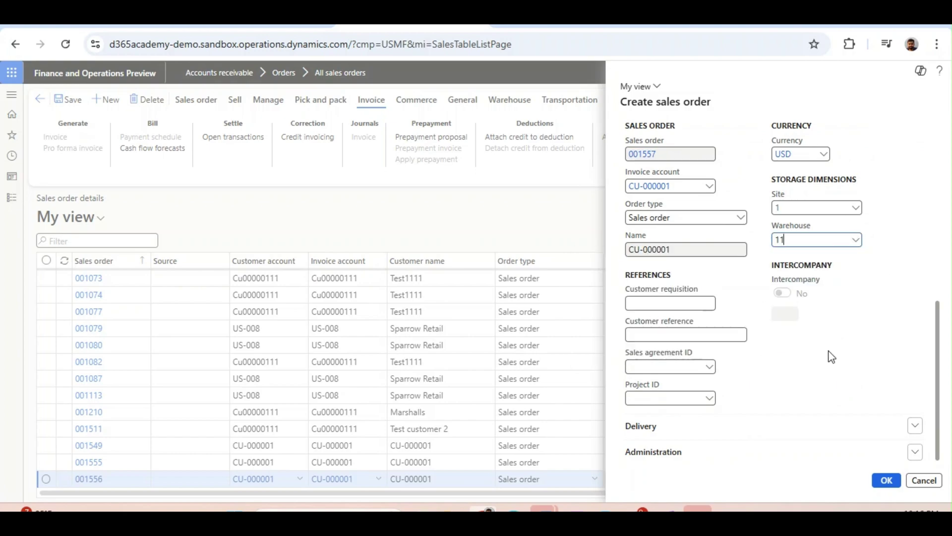
pyautogui.click(887, 480)
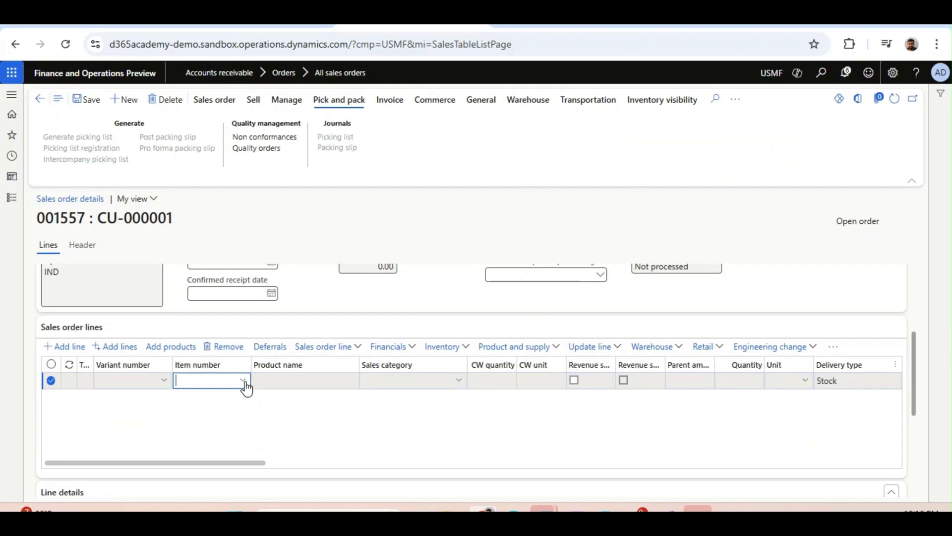
# Try to add item 1000 (Surface Pro 128 GB) to the empty sales order line.
pyautogui.click(245, 382)
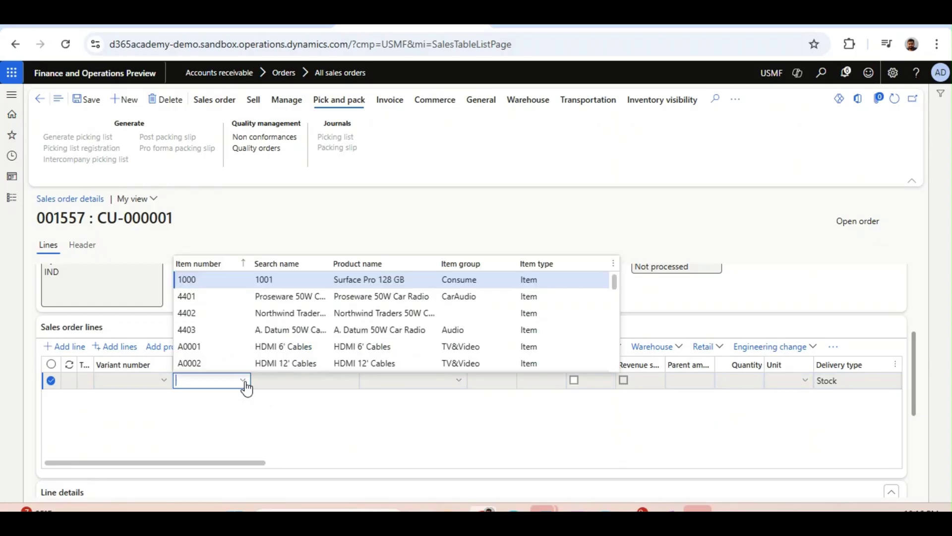
pyautogui.click(292, 285)
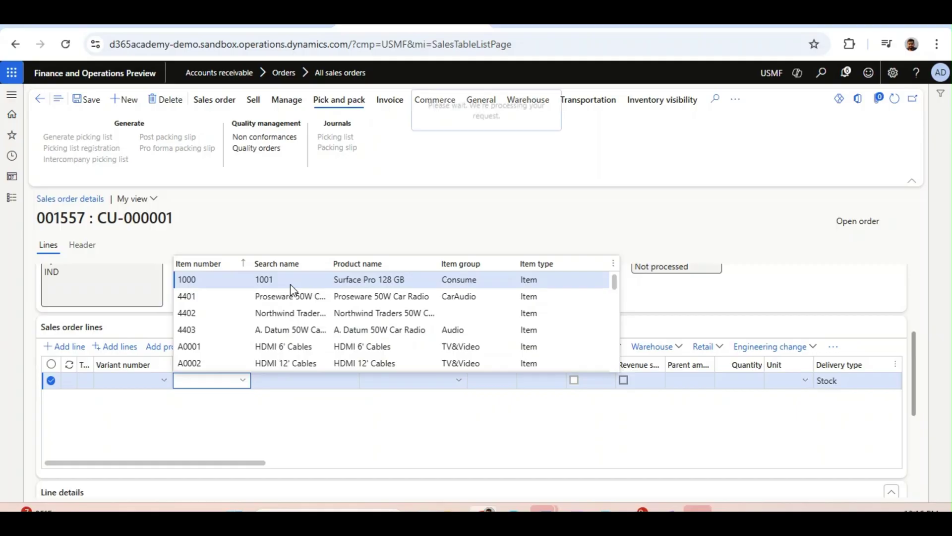
pyautogui.click(291, 281)
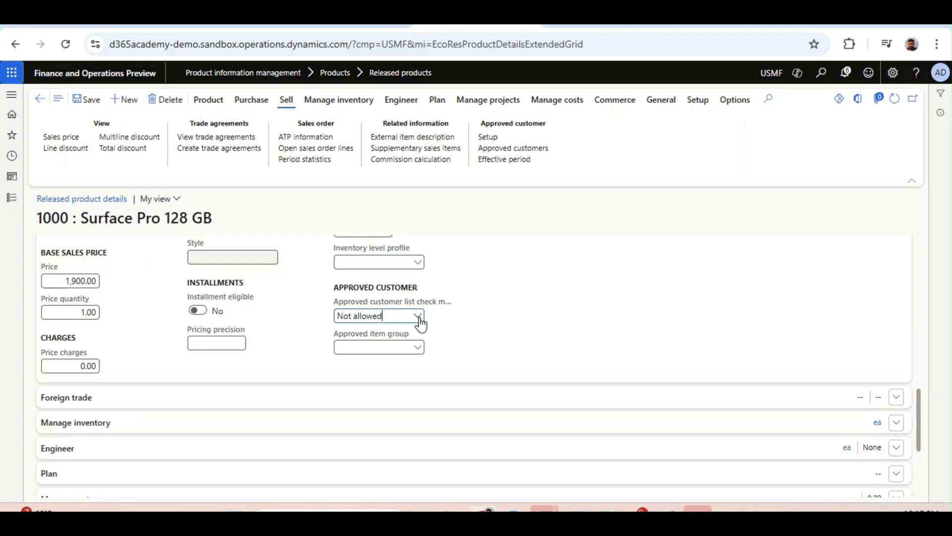
# Set the approved customer list check method of released product 1000 to Warning only and save the product.
pyautogui.click(419, 320)
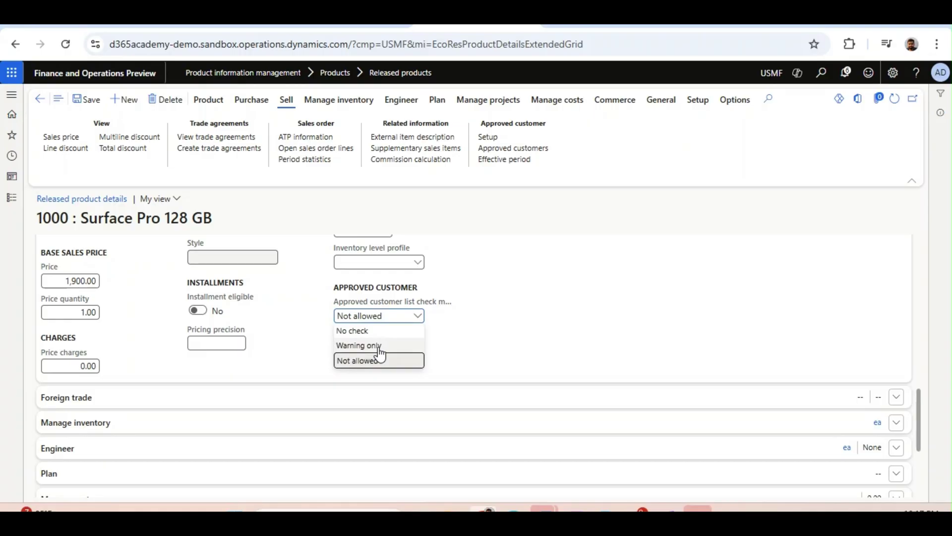
pyautogui.click(379, 346)
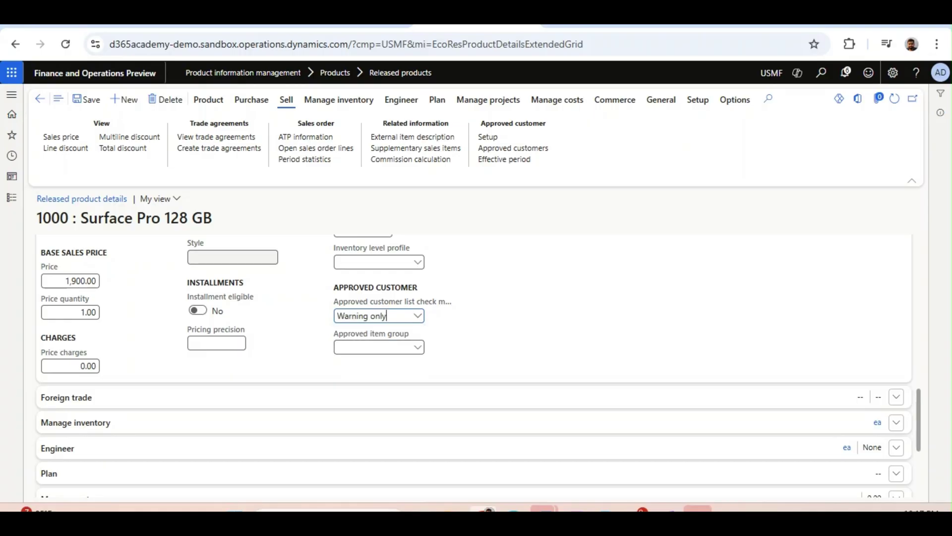
pyautogui.click(90, 105)
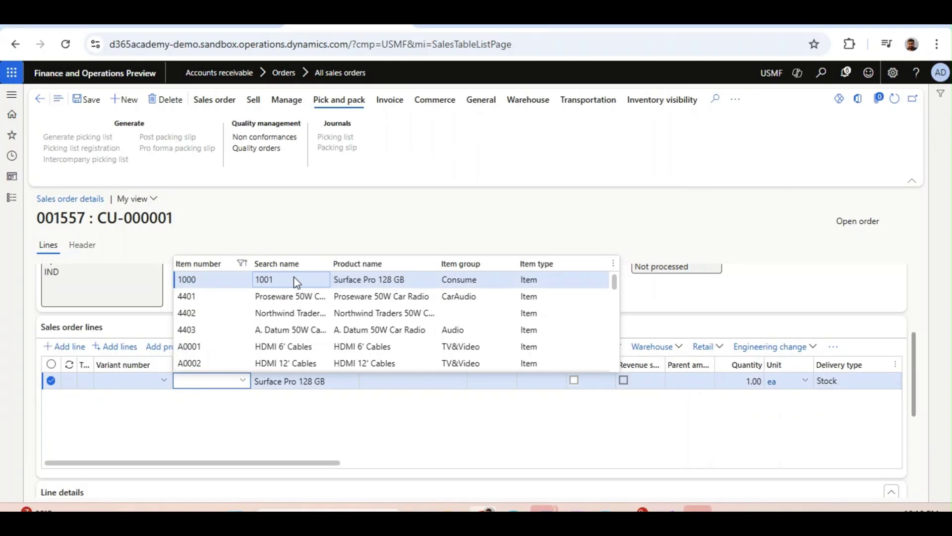
# Return to the new sales order and select item 1000 for its order line again.
pyautogui.click(296, 282)
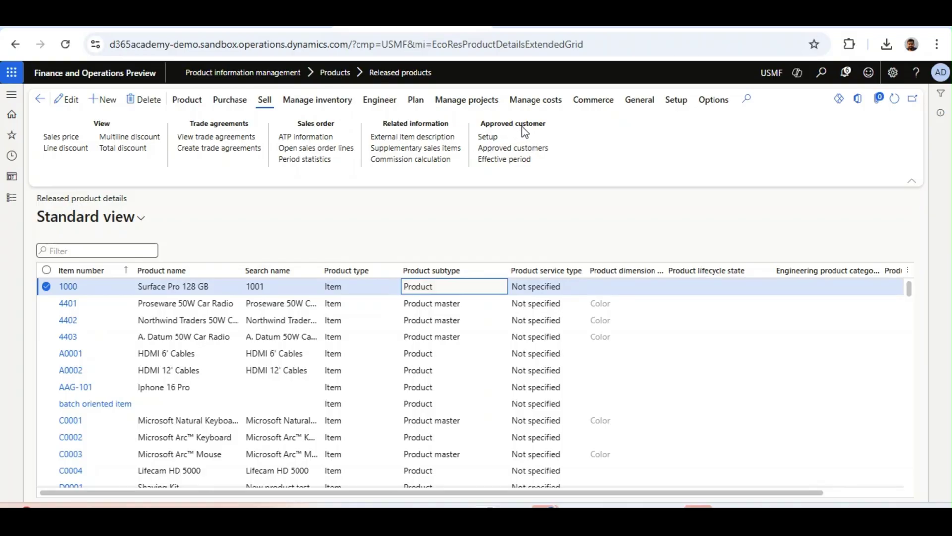
# Open the approved customer setup of released product 1000 and add a Table record for the second customer in the lookup.
pyautogui.click(494, 136)
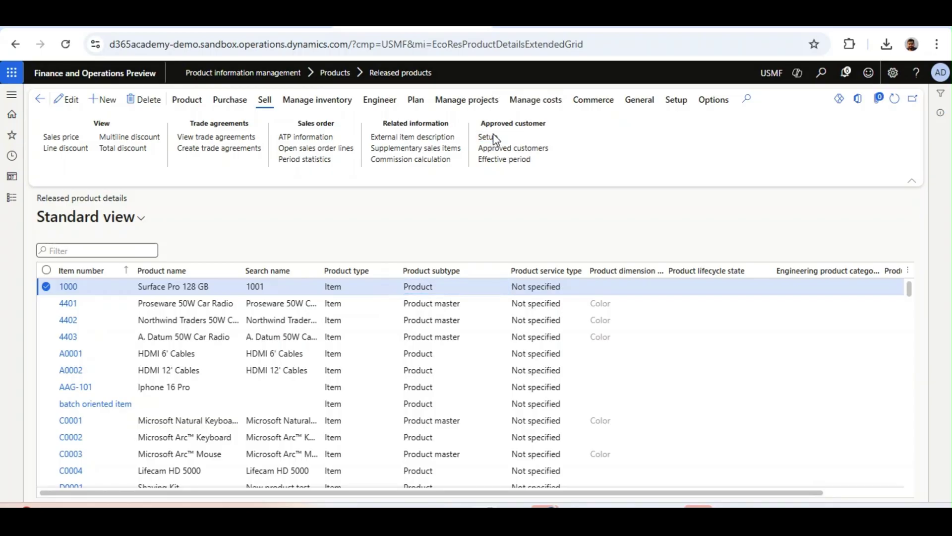
pyautogui.click(117, 104)
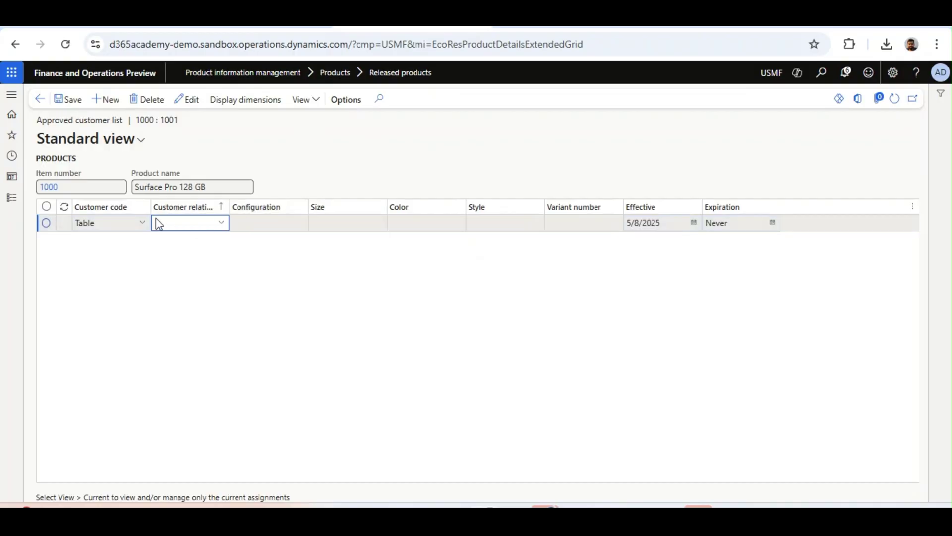
pyautogui.click(222, 223)
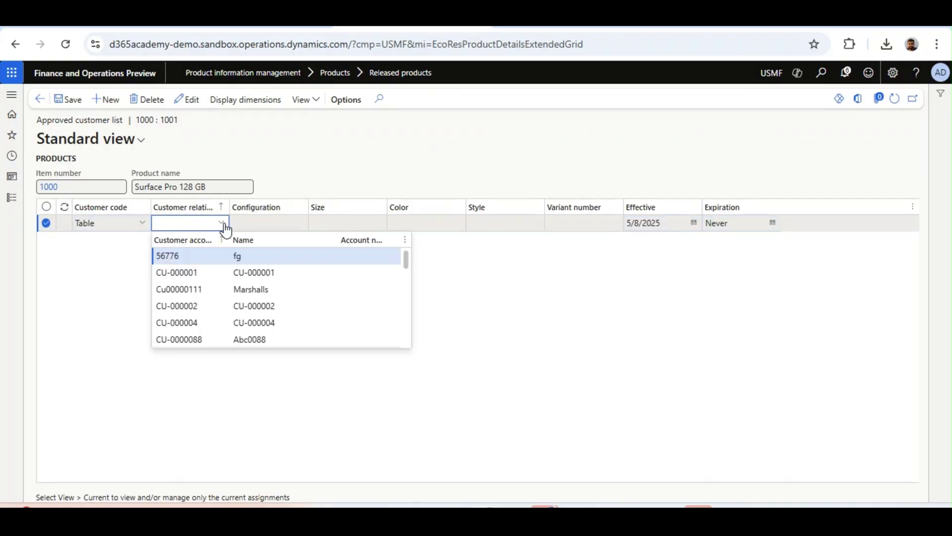
pyautogui.click(230, 277)
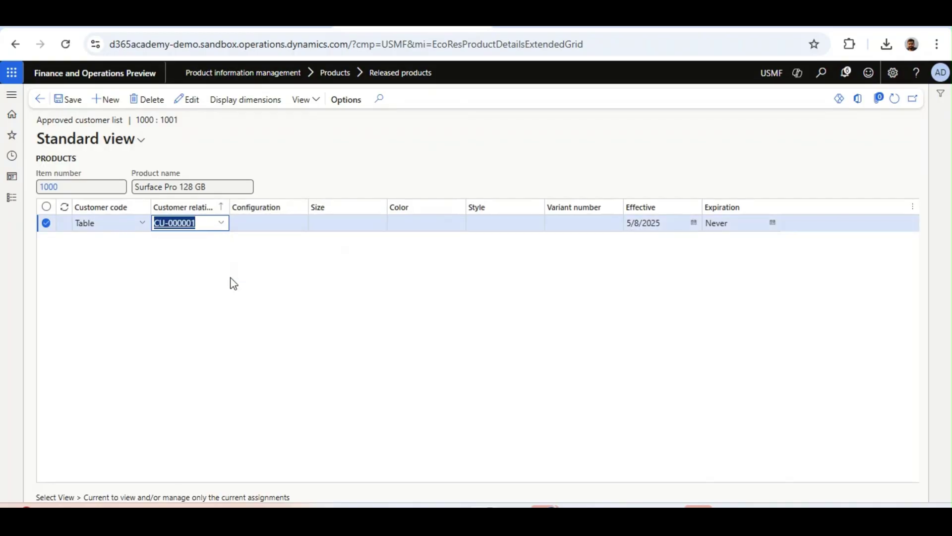
pyautogui.click(350, 231)
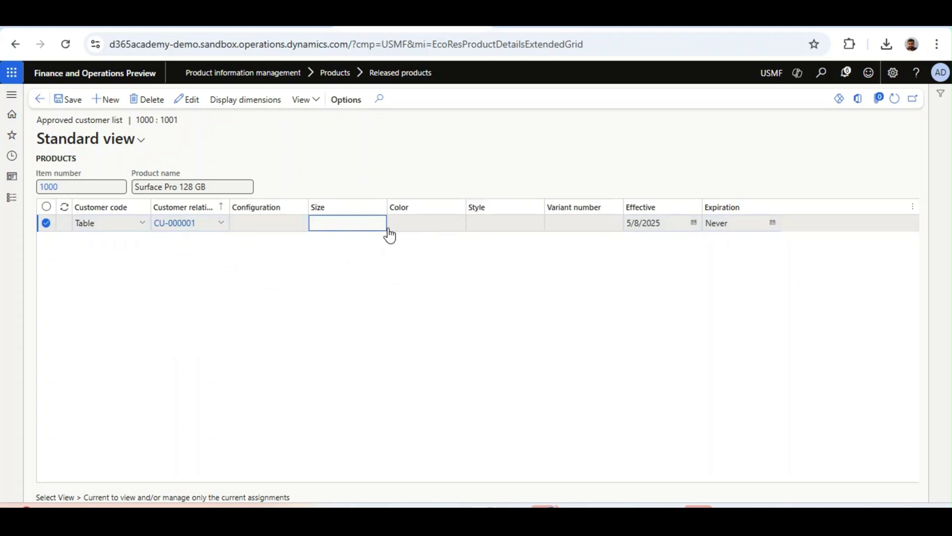
pyautogui.click(685, 223)
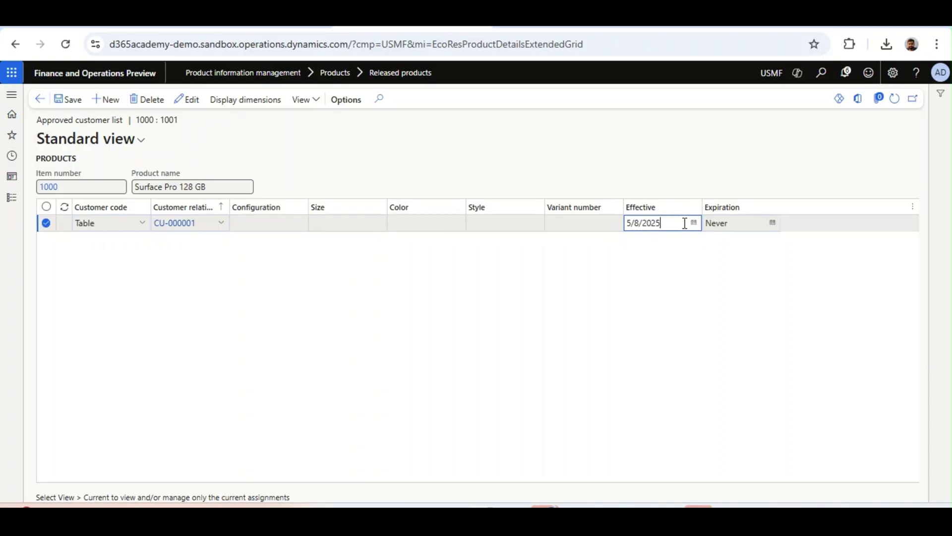
pyautogui.press('Escape')
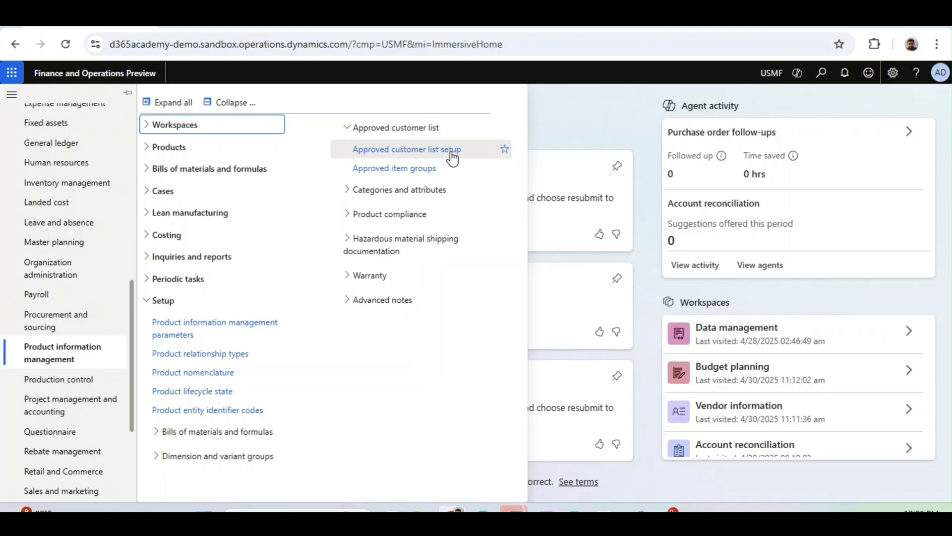
# Open the module-wide Approved customer list setup and add a Table record linking the same customer to item 1000.
pyautogui.click(400, 150)
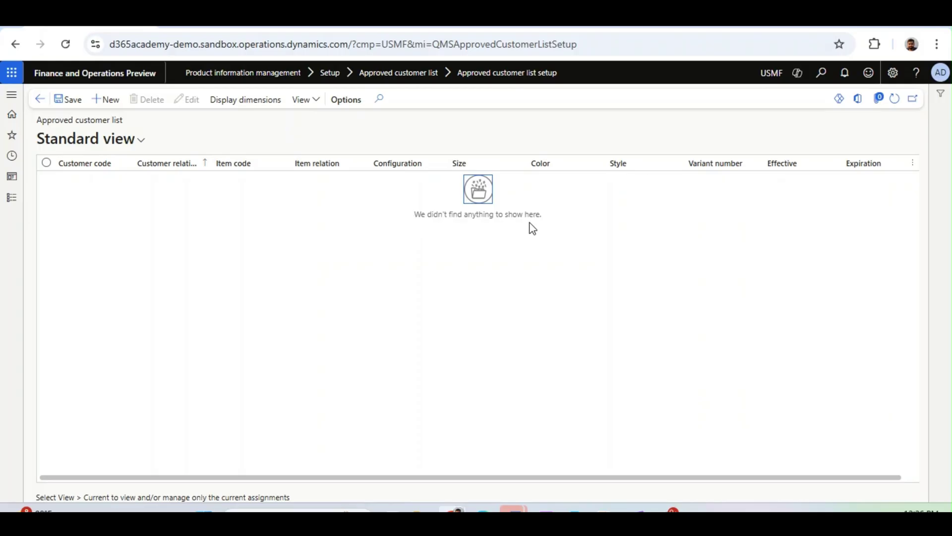
pyautogui.click(98, 109)
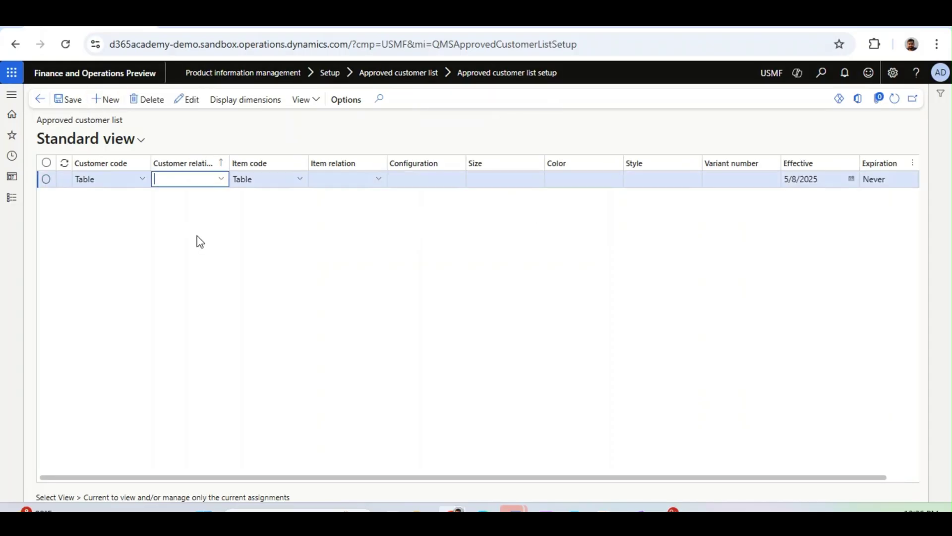
pyautogui.click(222, 183)
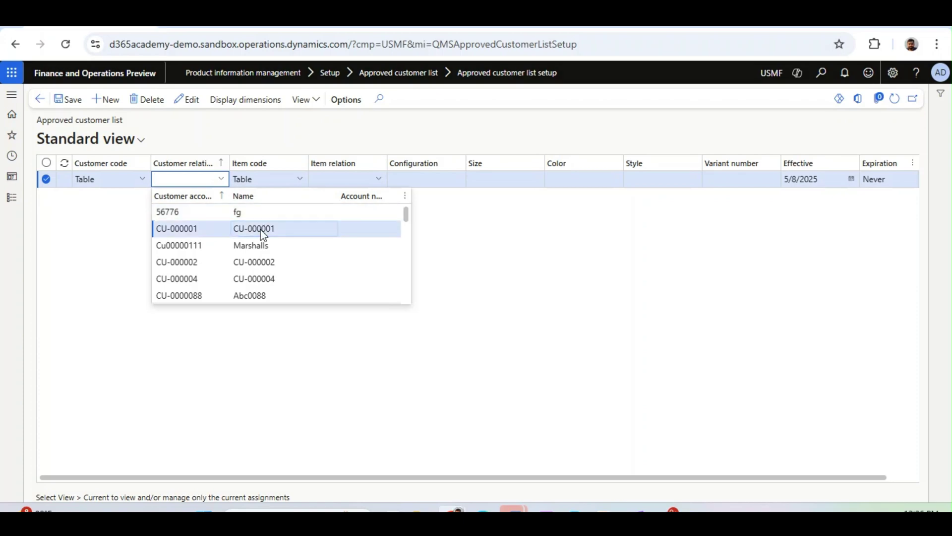
pyautogui.click(261, 229)
pyautogui.click(384, 185)
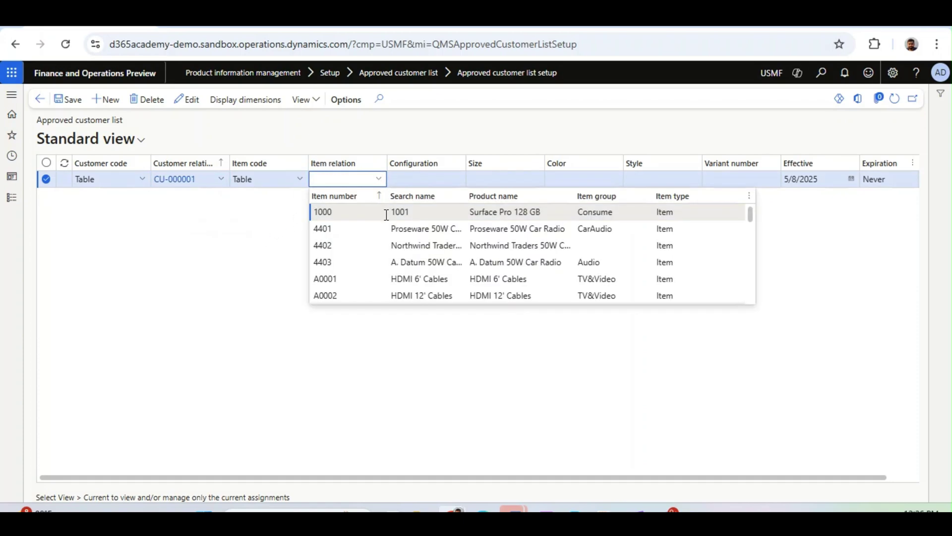
pyautogui.click(389, 212)
pyautogui.click(518, 188)
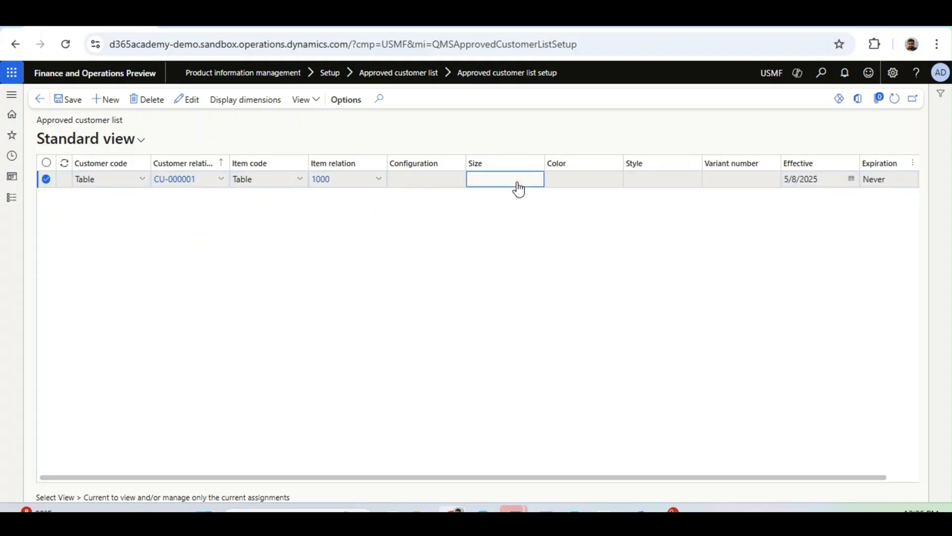
pyautogui.click(887, 180)
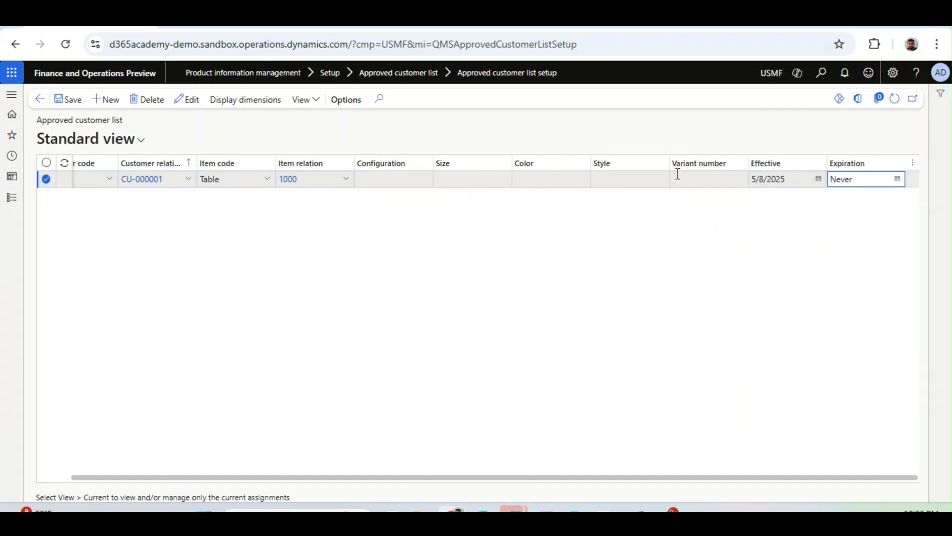
pyautogui.click(475, 184)
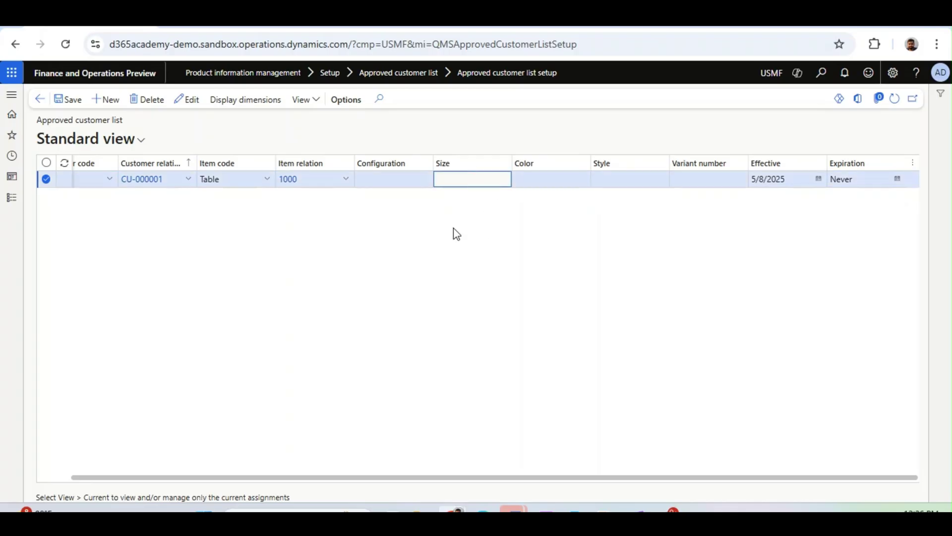
# Add another approved customer record for the same customer with item relation 4401 and color Black.
pyautogui.click(105, 100)
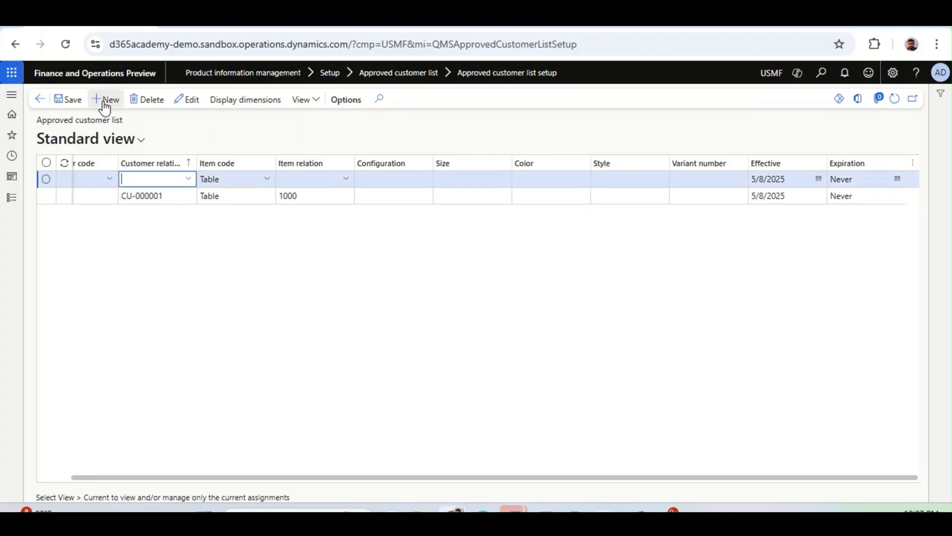
pyautogui.click(189, 181)
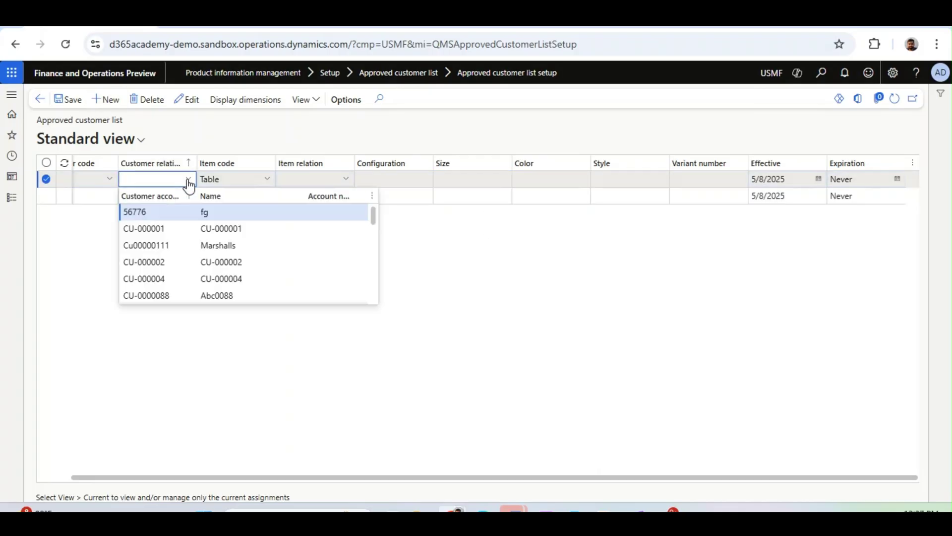
pyautogui.click(219, 228)
pyautogui.click(352, 178)
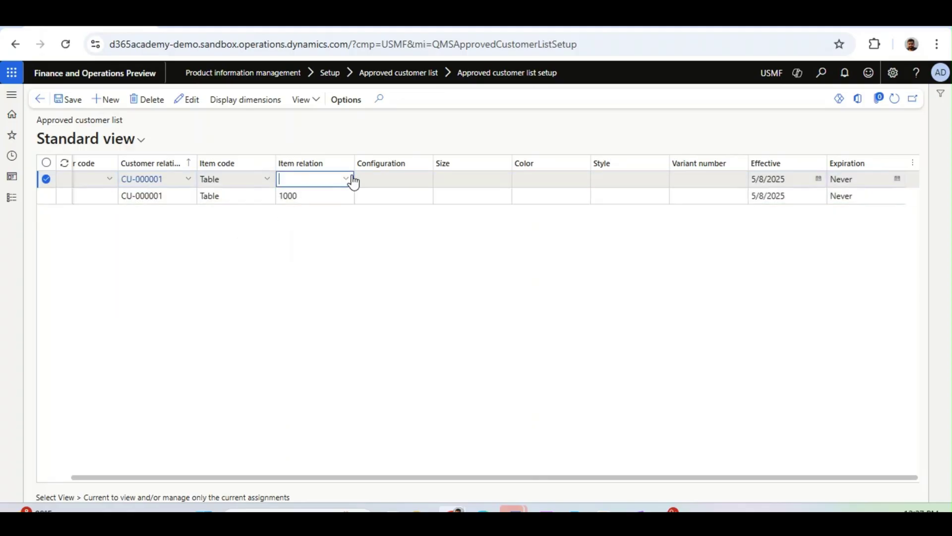
pyautogui.click(352, 228)
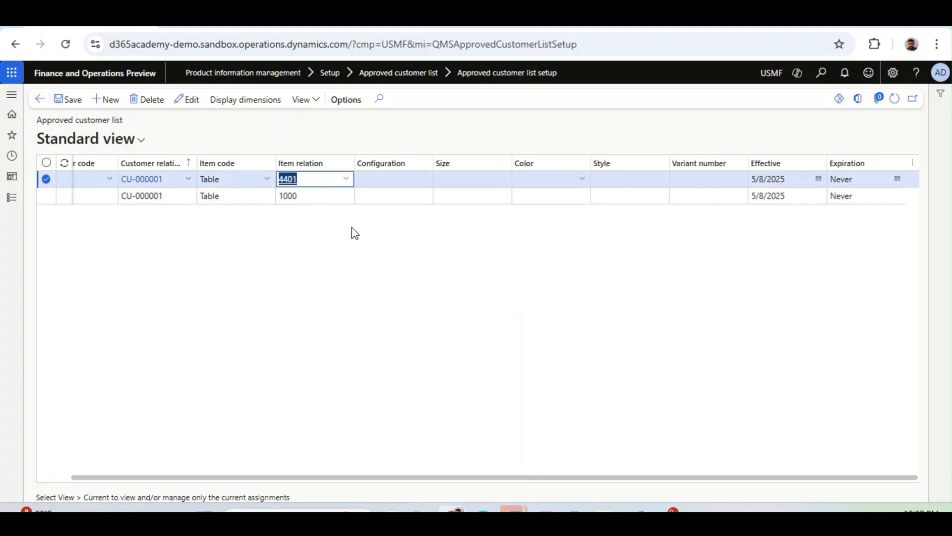
pyautogui.click(441, 181)
pyautogui.click(583, 181)
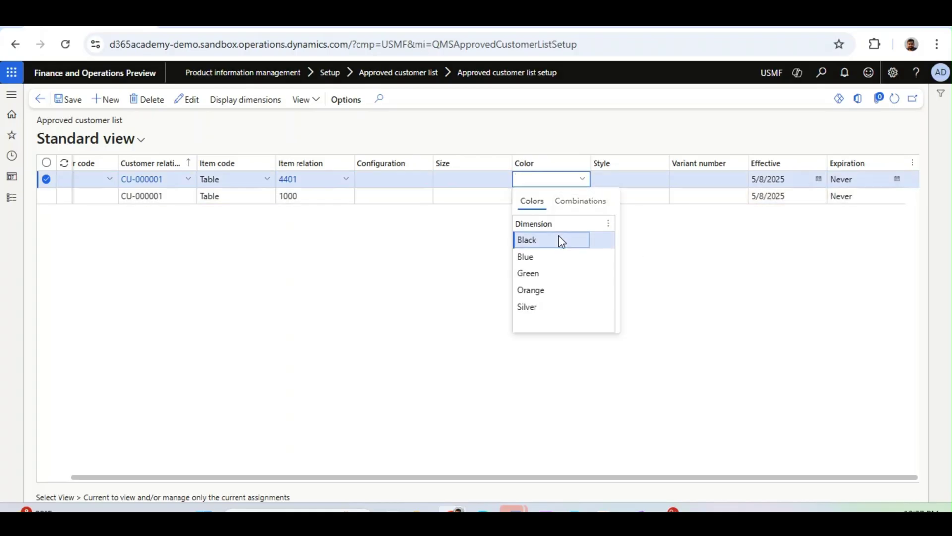
pyautogui.click(561, 240)
pyautogui.click(637, 181)
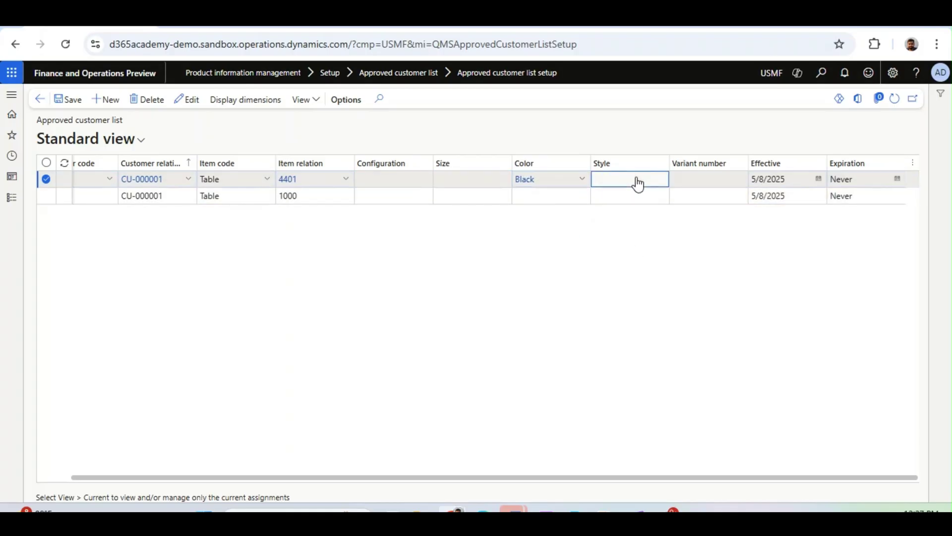
# Complete the item 4401 approved customer record, then create a sales order for the same customer with warehouse 11.
pyautogui.click(471, 179)
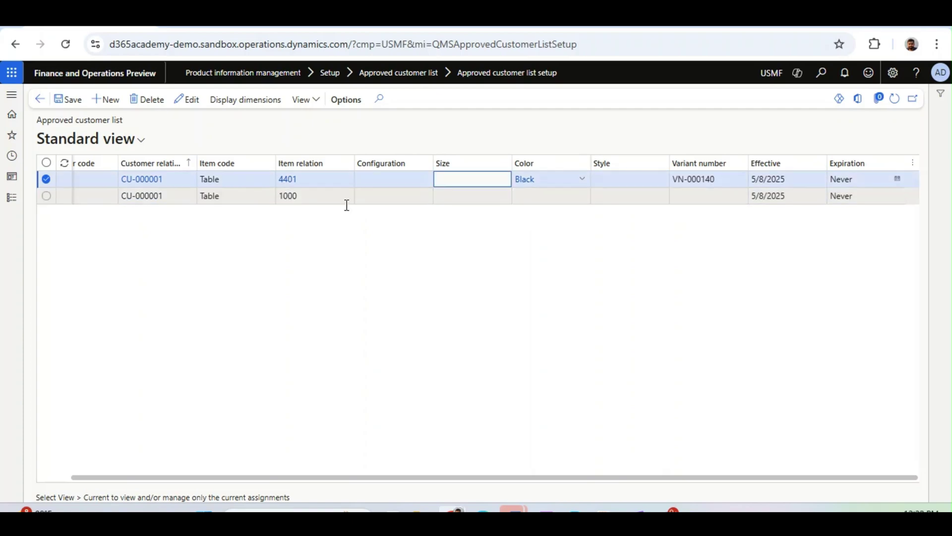
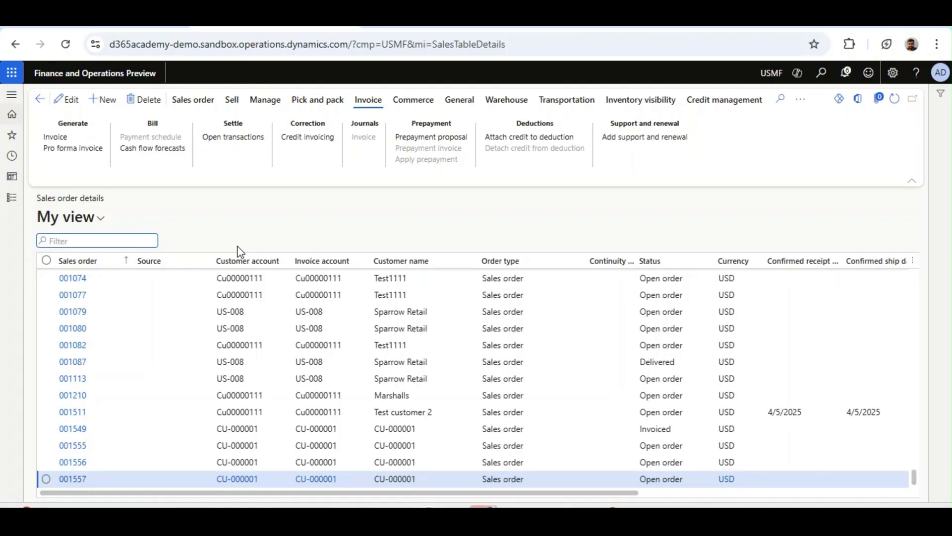
pyautogui.click(108, 110)
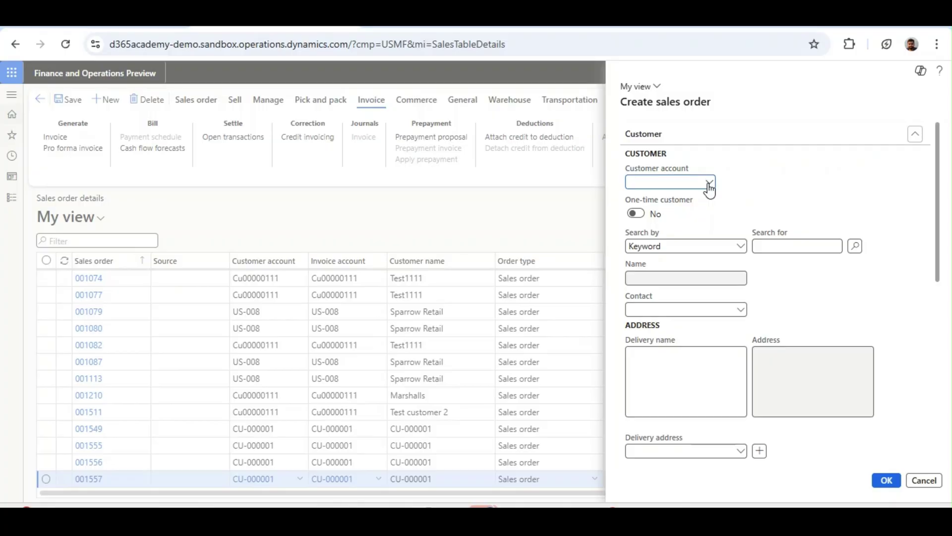
pyautogui.click(709, 182)
pyautogui.click(266, 231)
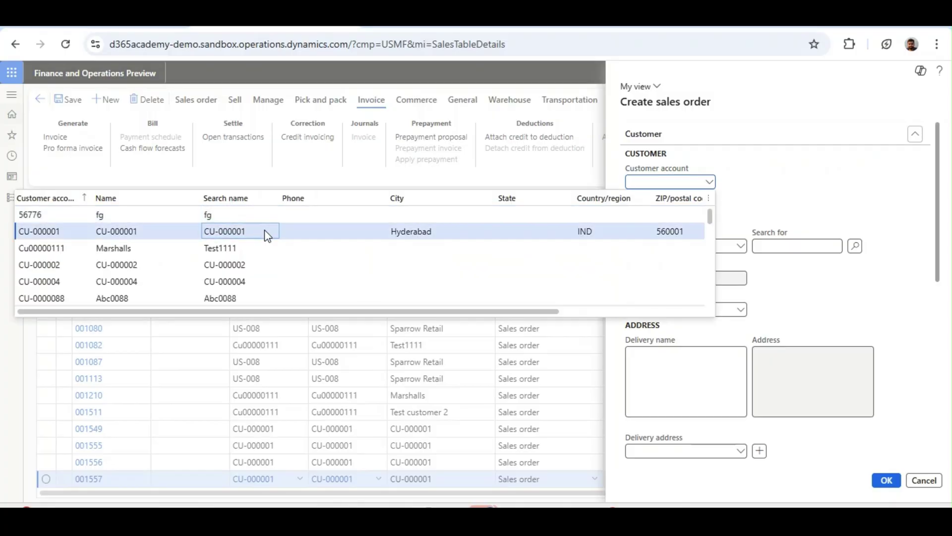
pyautogui.scroll(-5, 921, 333)
pyautogui.scroll(-1, 921, 333)
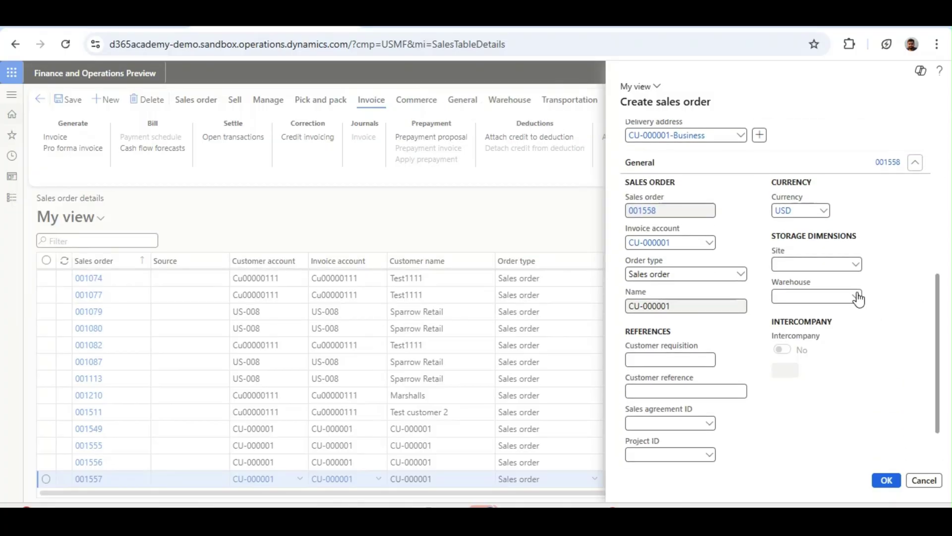
pyautogui.click(846, 297)
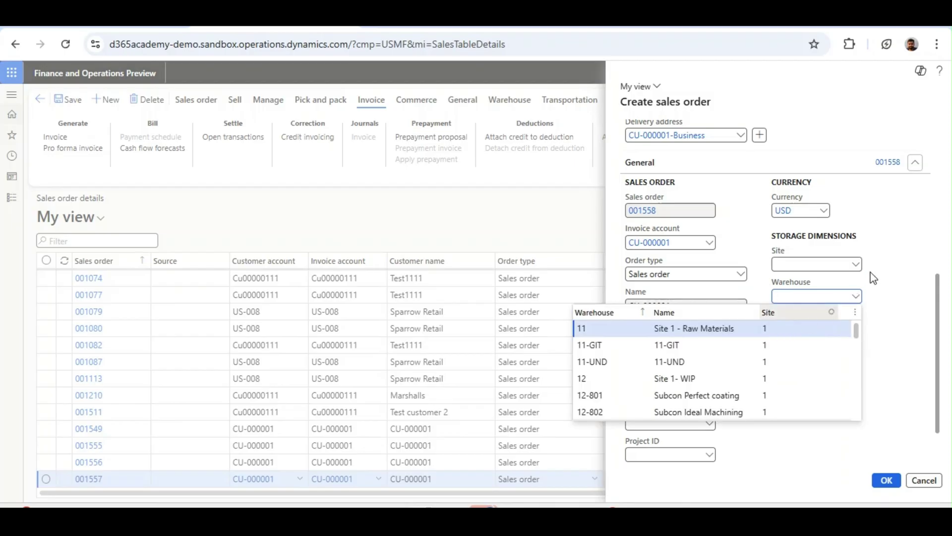
pyautogui.click(782, 329)
pyautogui.scroll(-1, 918, 348)
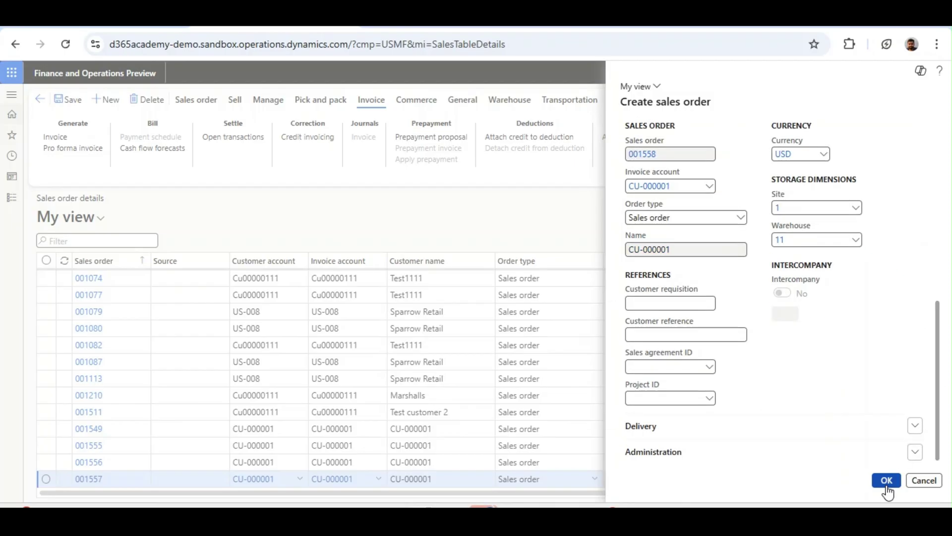
pyautogui.click(886, 480)
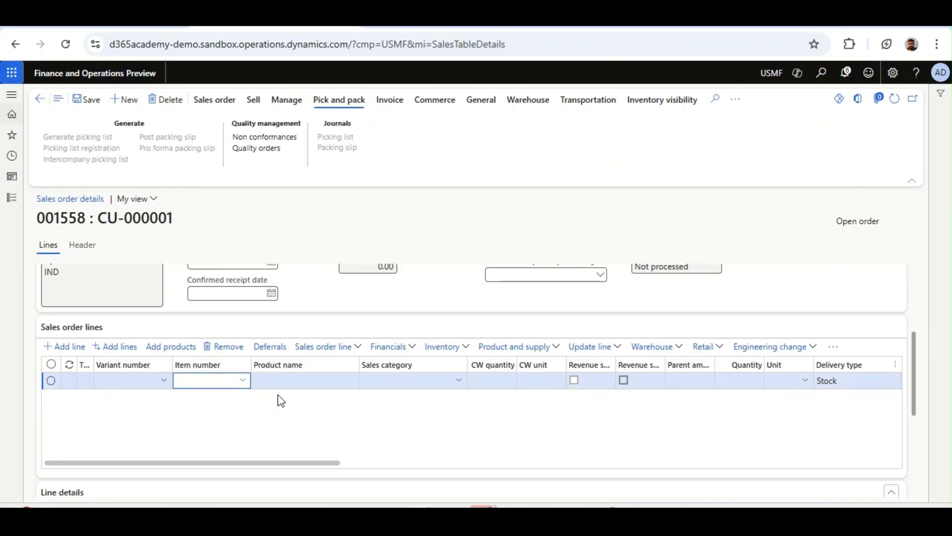
# Try the All items option in the order line's item lookup and select approved item 1000.
pyautogui.click(244, 380)
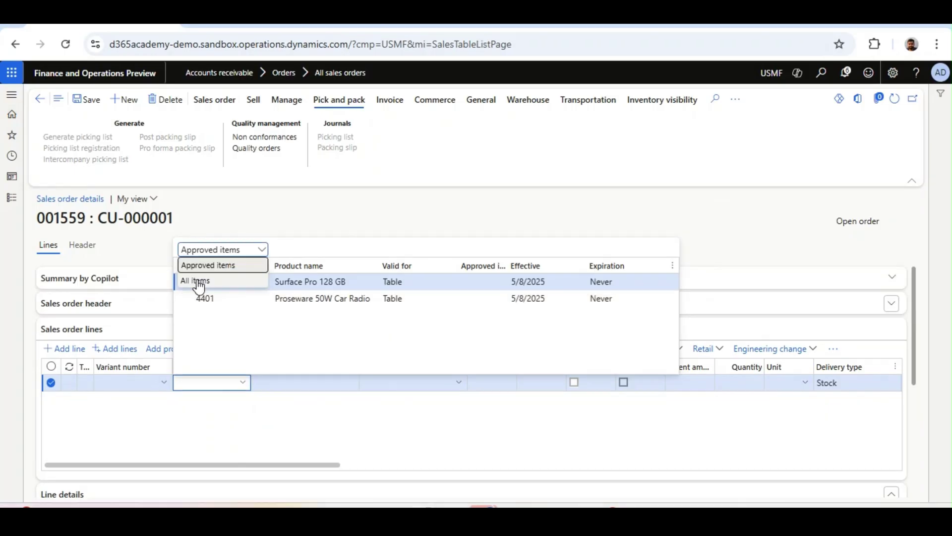
pyautogui.click(198, 279)
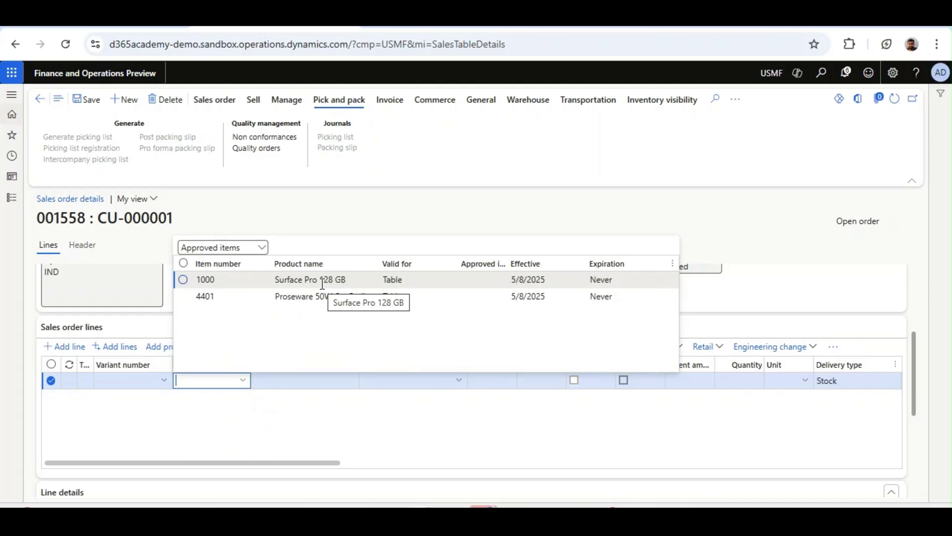
pyautogui.click(284, 288)
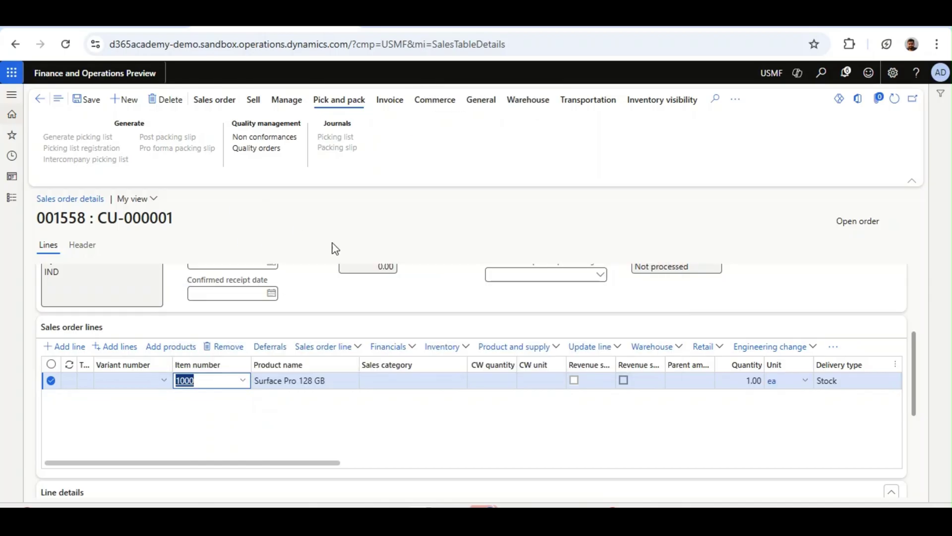
pyautogui.click(378, 385)
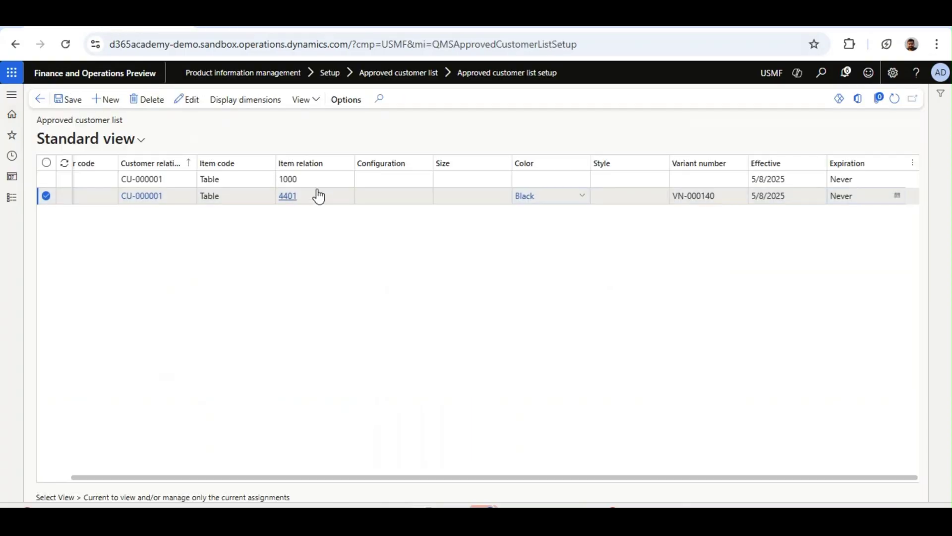
# Check the item 1000 record in the approved customer list setup, then change the order line's item to 4401.
pyautogui.click(316, 185)
pyautogui.moveTo(316, 186)
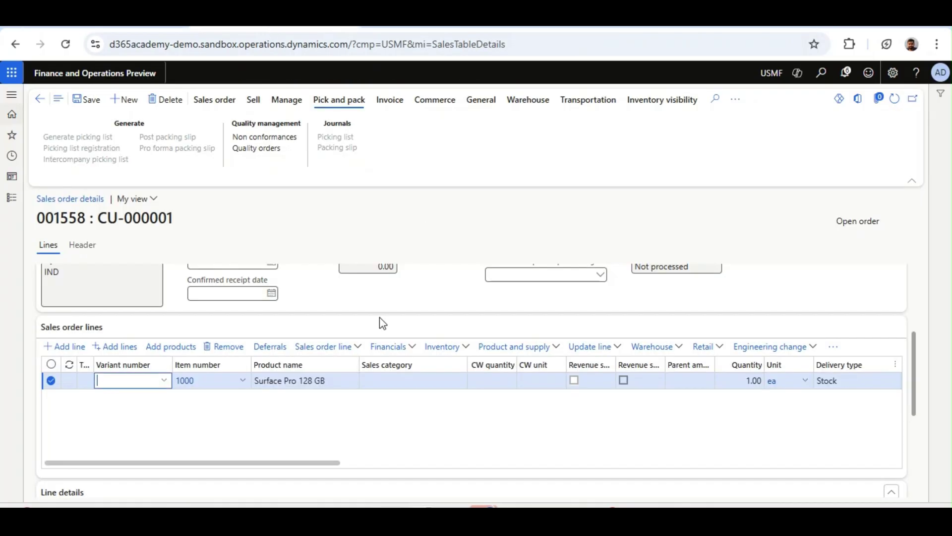
pyautogui.click(233, 381)
pyautogui.click(242, 382)
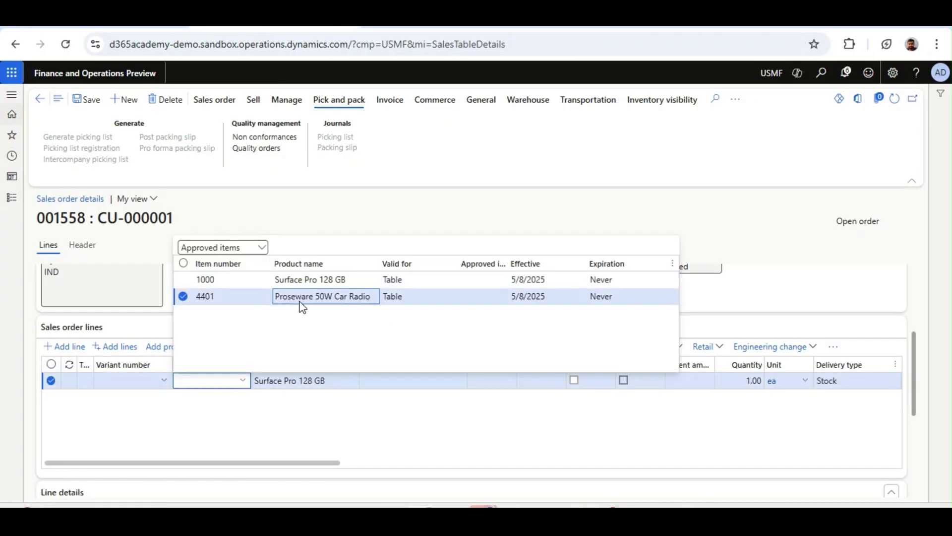
pyautogui.click(300, 302)
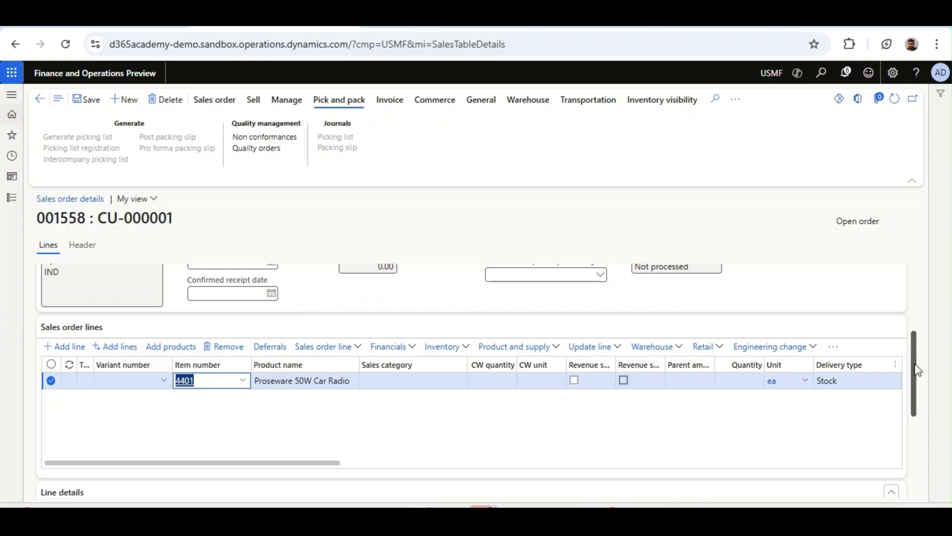
# Set the order line's color to Blue in its product dimensions and try to save the order.
pyautogui.moveTo(917, 369); pyautogui.dragTo(885, 452)
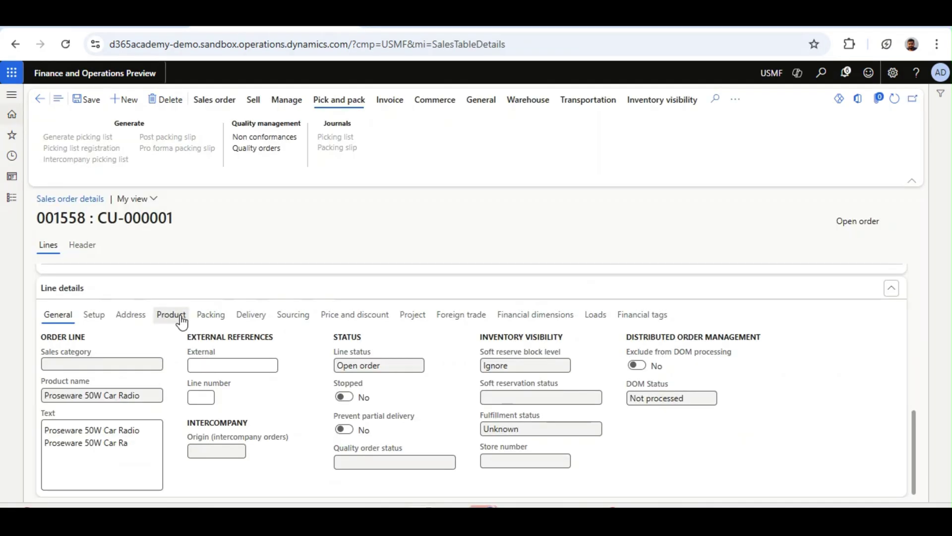
pyautogui.click(171, 315)
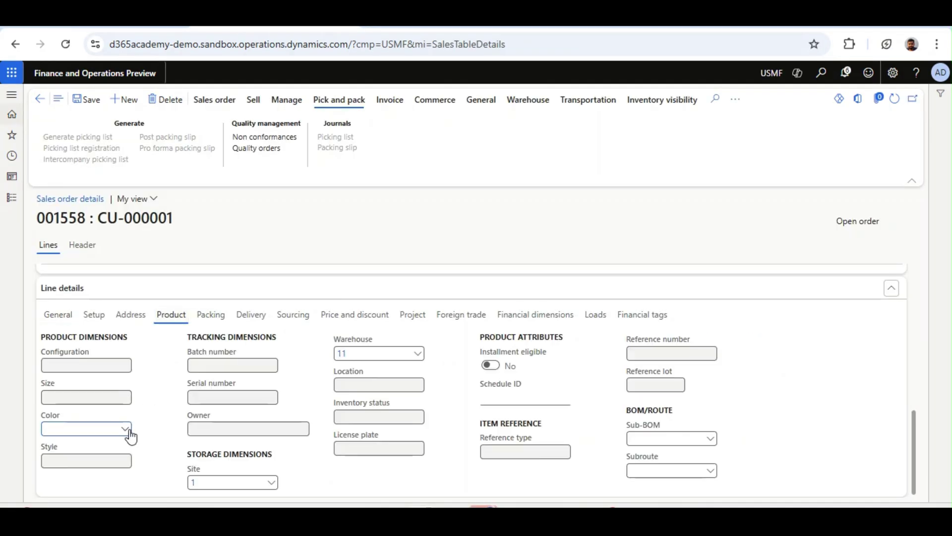
pyautogui.click(126, 429)
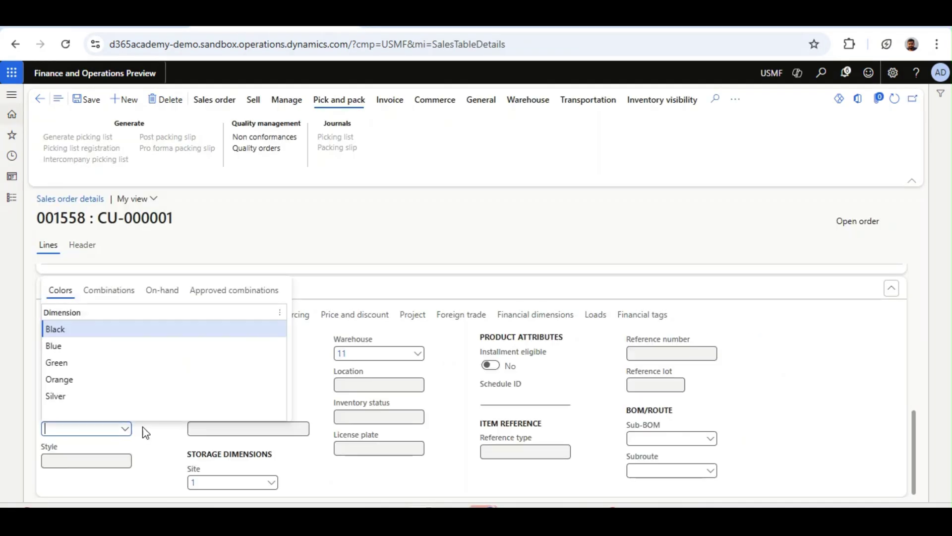
pyautogui.click(96, 348)
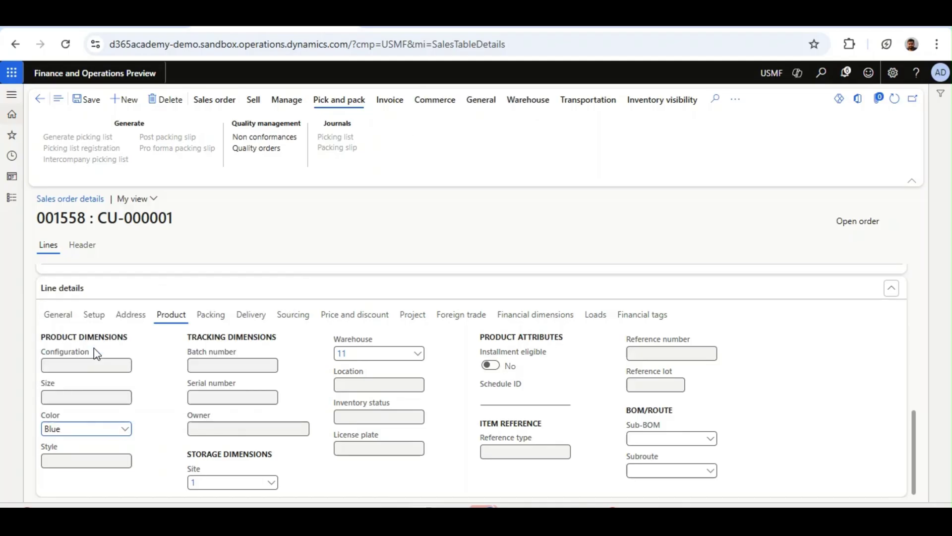
pyautogui.click(89, 101)
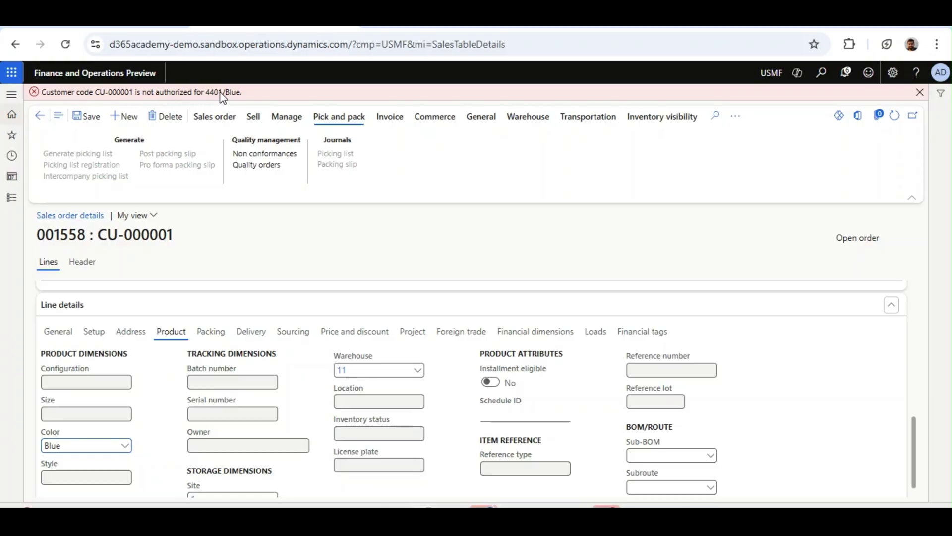
# Check which color is approved for item 4401 in the approved customer list setup.
pyautogui.click(162, 29)
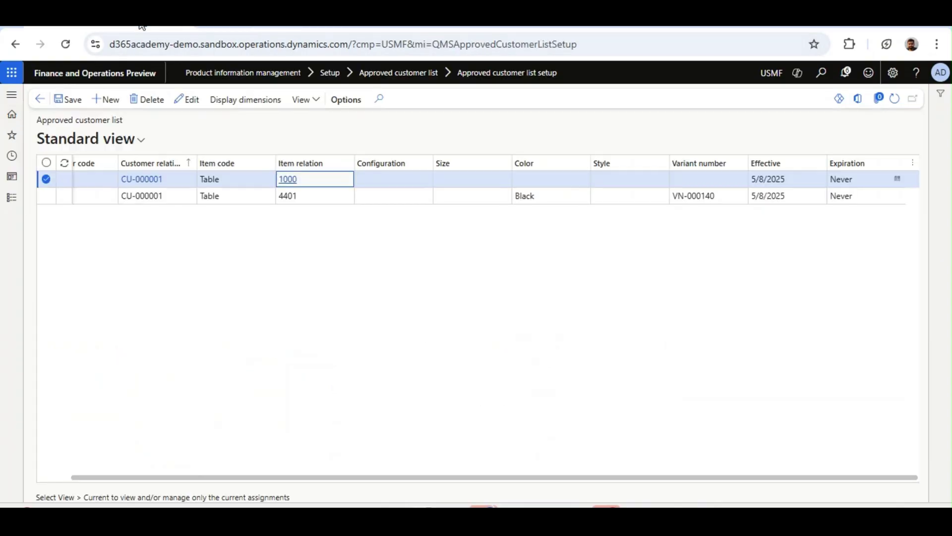
pyautogui.click(380, 194)
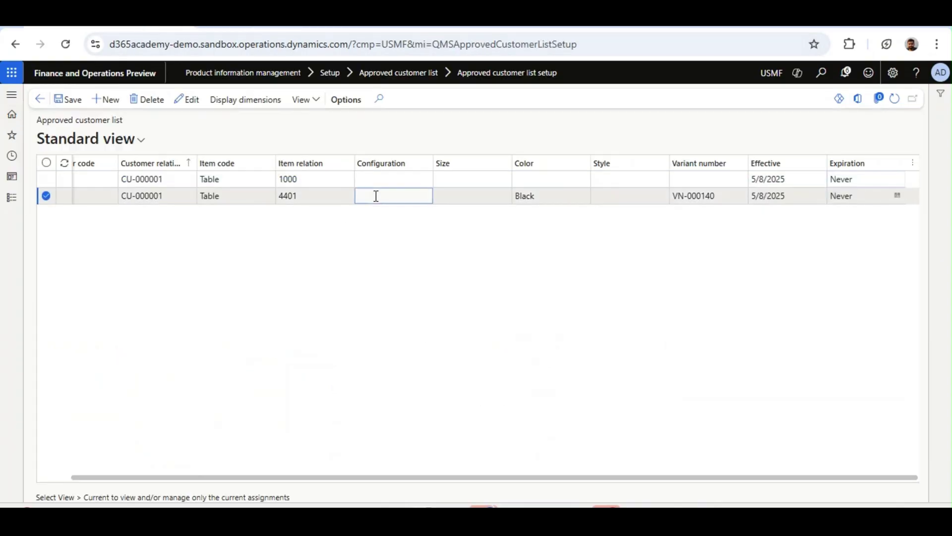
pyautogui.click(563, 200)
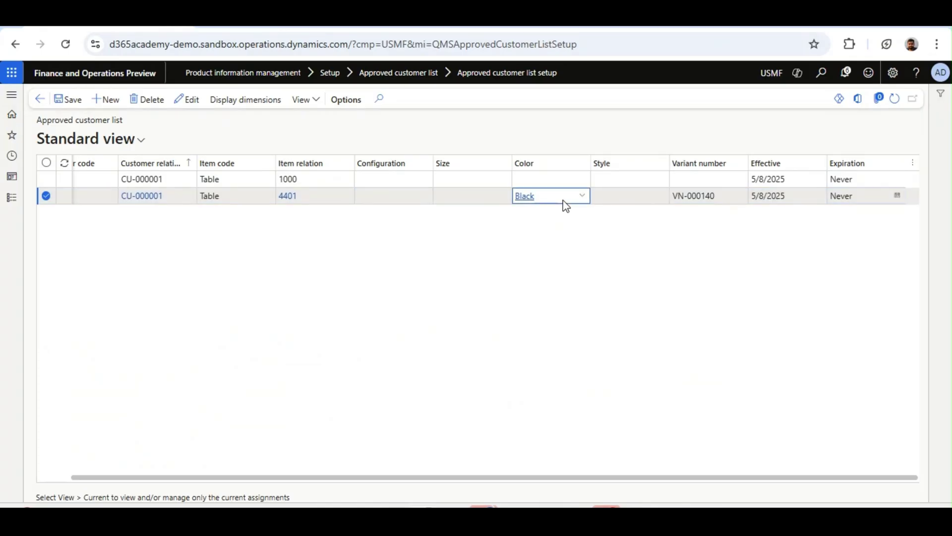
# Return to the sales order, set the line's color to Black, dismiss the message and save.
pyautogui.click(285, 25)
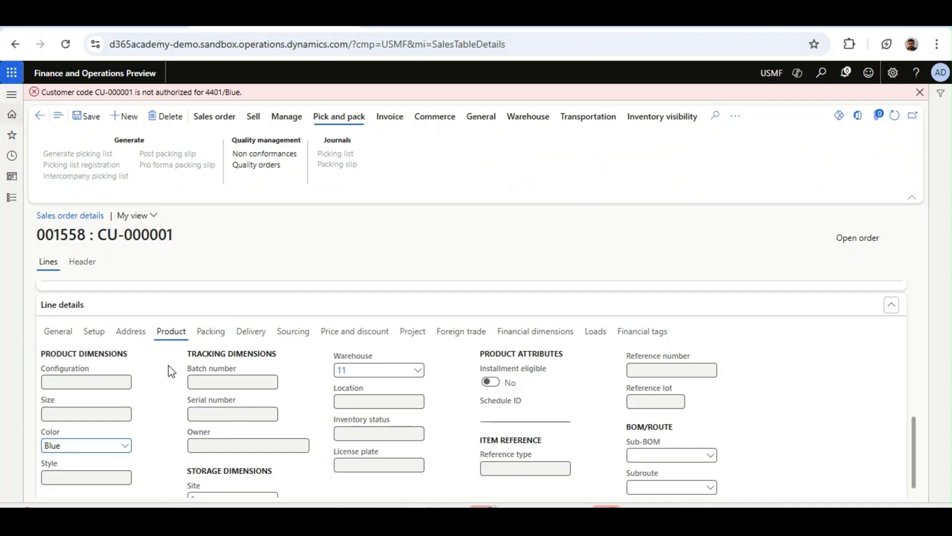
pyautogui.click(126, 447)
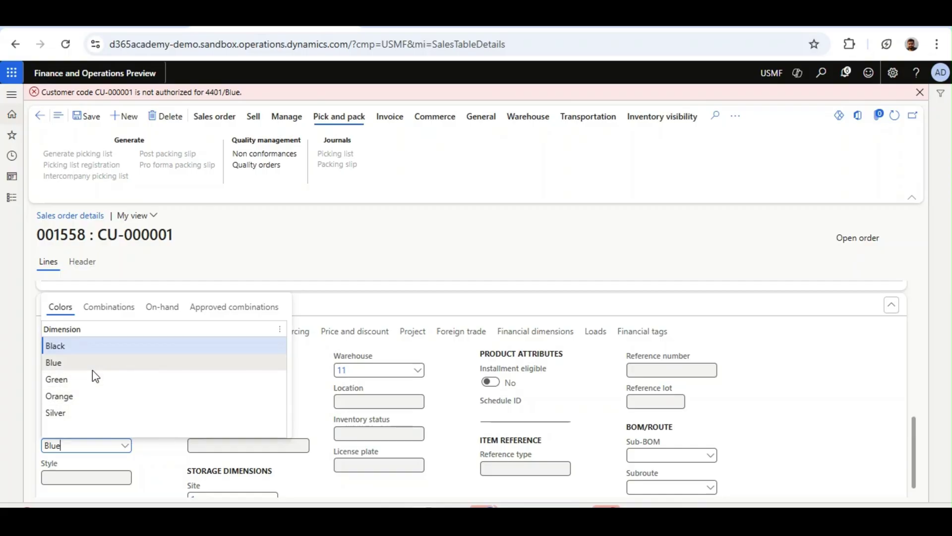
pyautogui.click(80, 346)
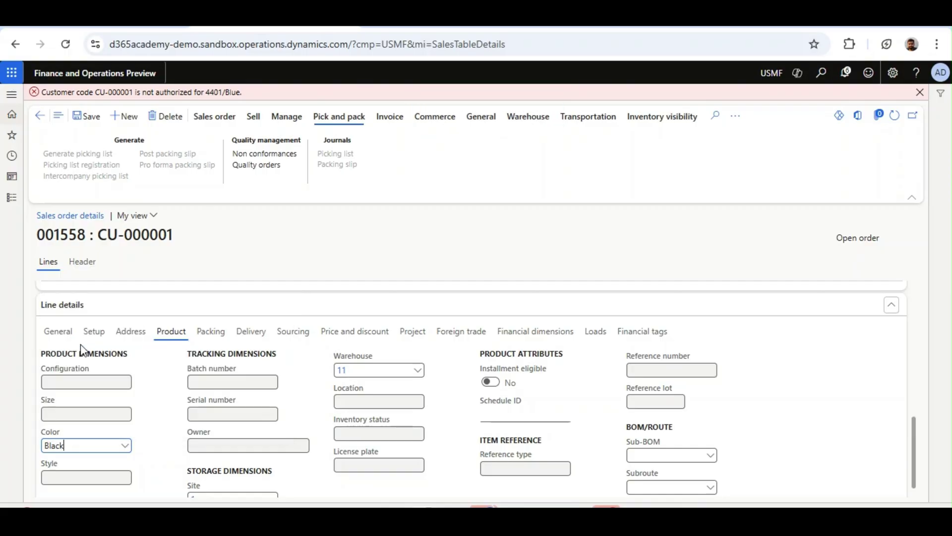
pyautogui.click(920, 92)
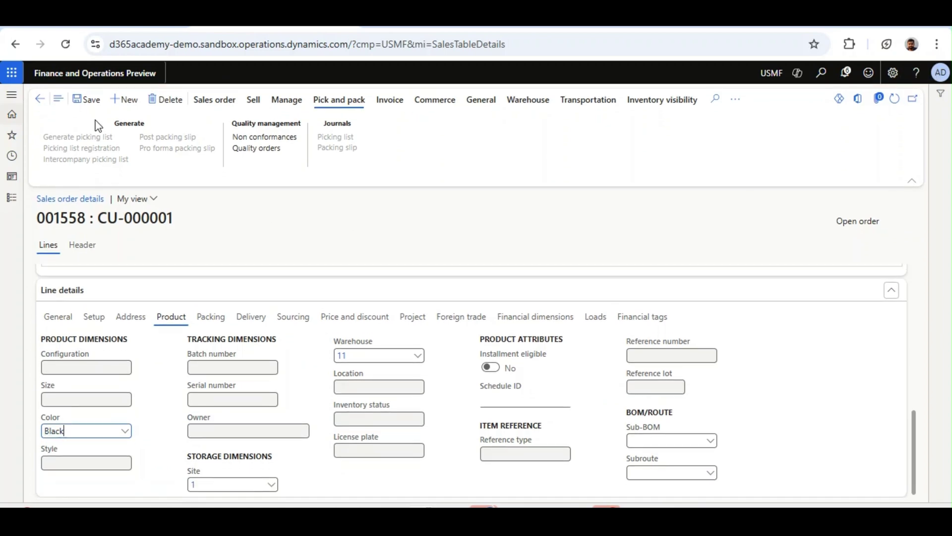
pyautogui.click(88, 101)
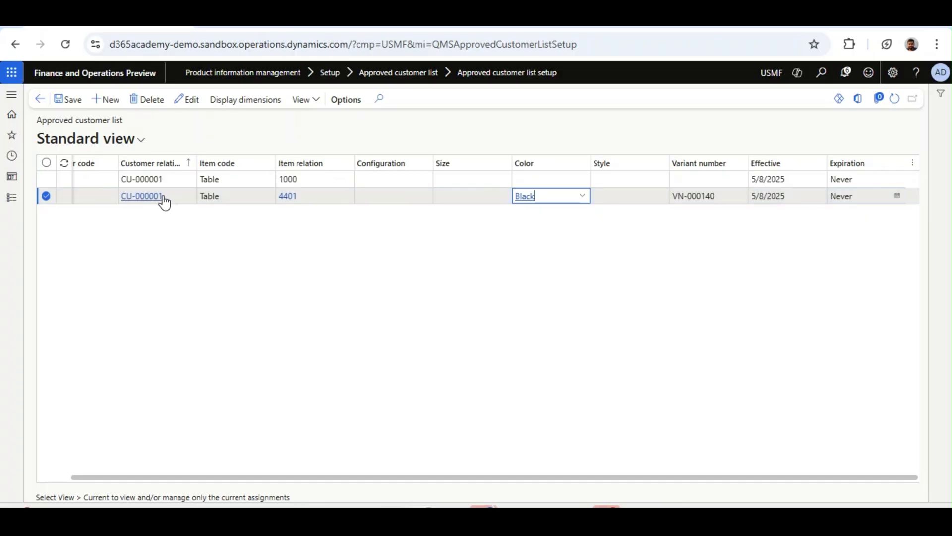
# Open the Approved item groups page and create the group Retail with the description Retail Items.
pyautogui.click(322, 182)
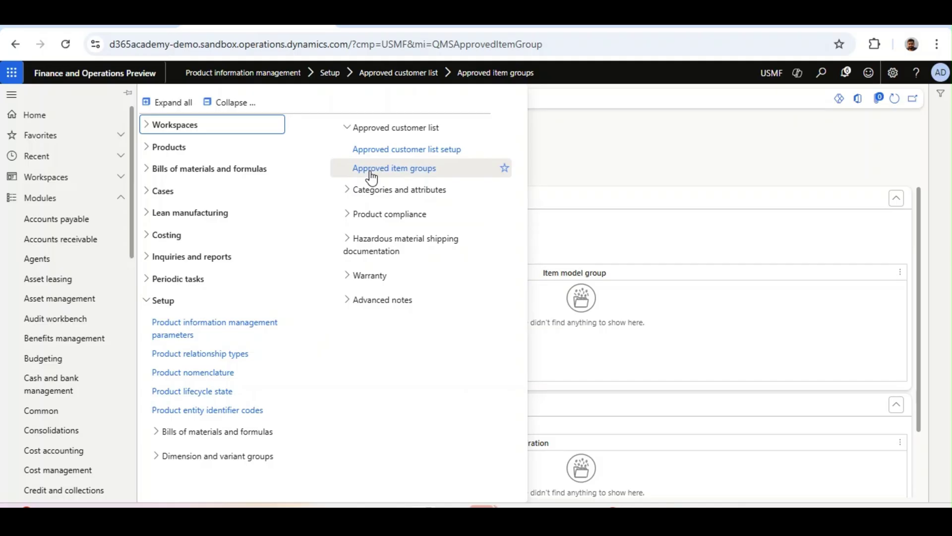
pyautogui.click(371, 171)
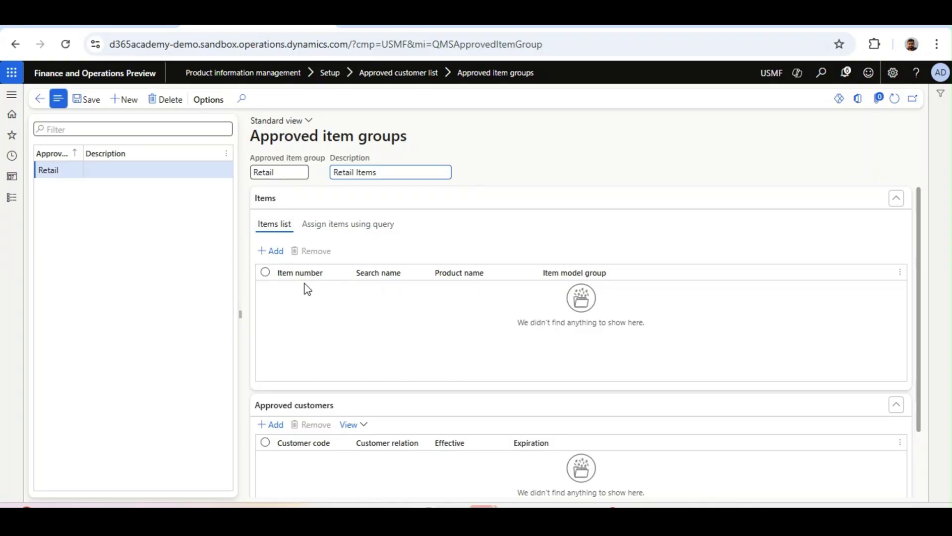
# Add item 4402 to the Retail group's items list, then select all listed rows and remove them.
pyautogui.click(272, 250)
pyautogui.click(361, 288)
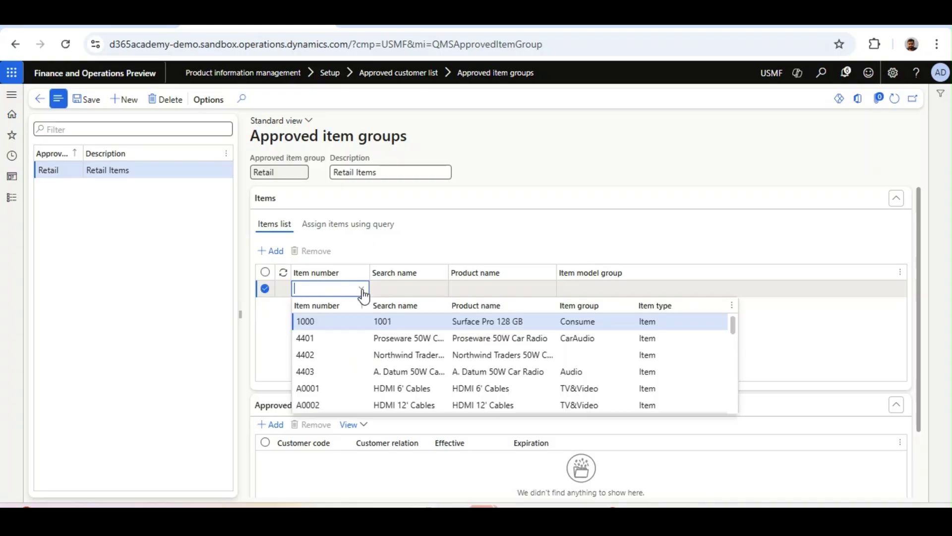
pyautogui.click(319, 355)
pyautogui.click(265, 272)
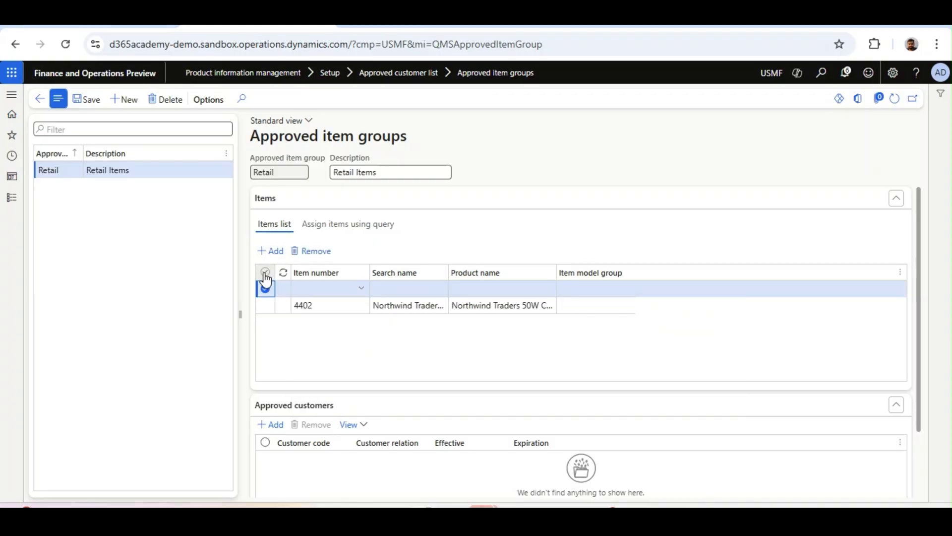
pyautogui.click(316, 251)
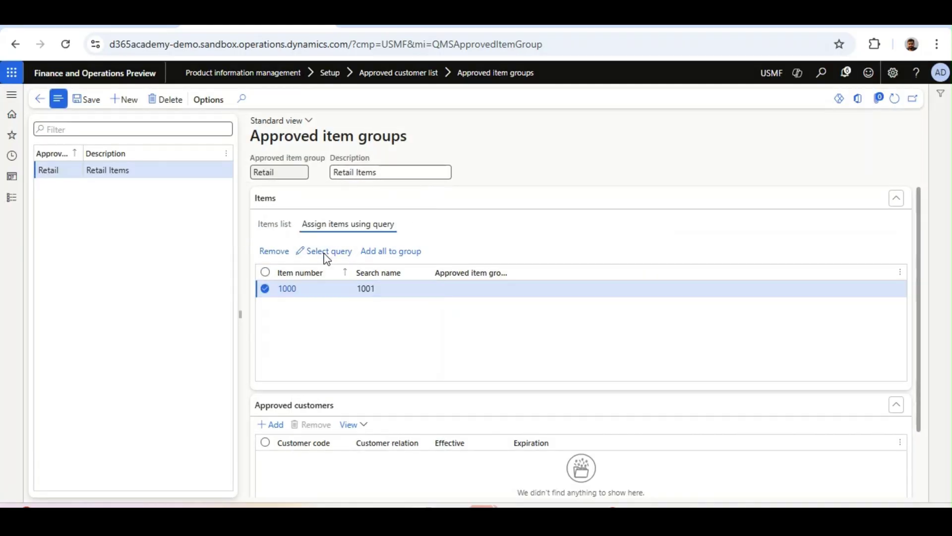
# Run the item assignment query for the Retail item group, leaving the item number criterion blank.
pyautogui.click(387, 250)
pyautogui.click(329, 252)
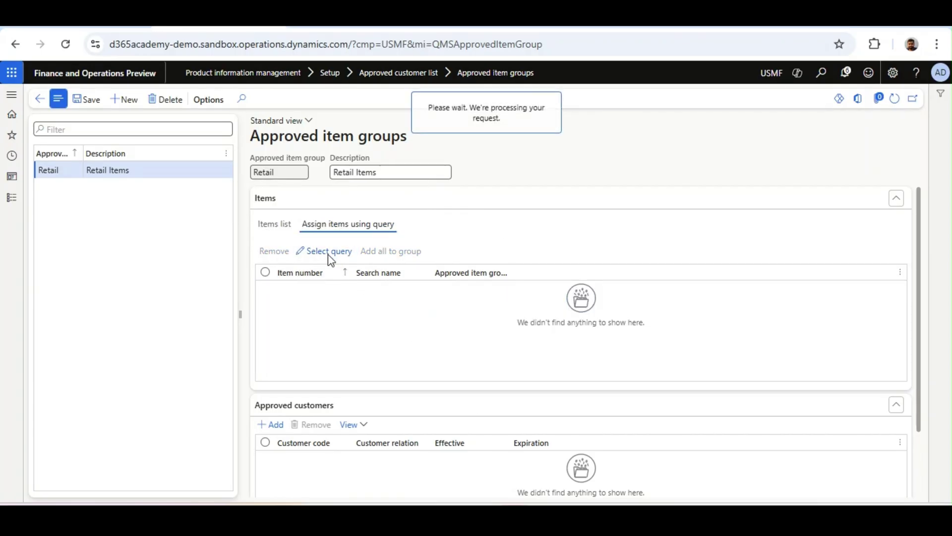
pyautogui.click(468, 224)
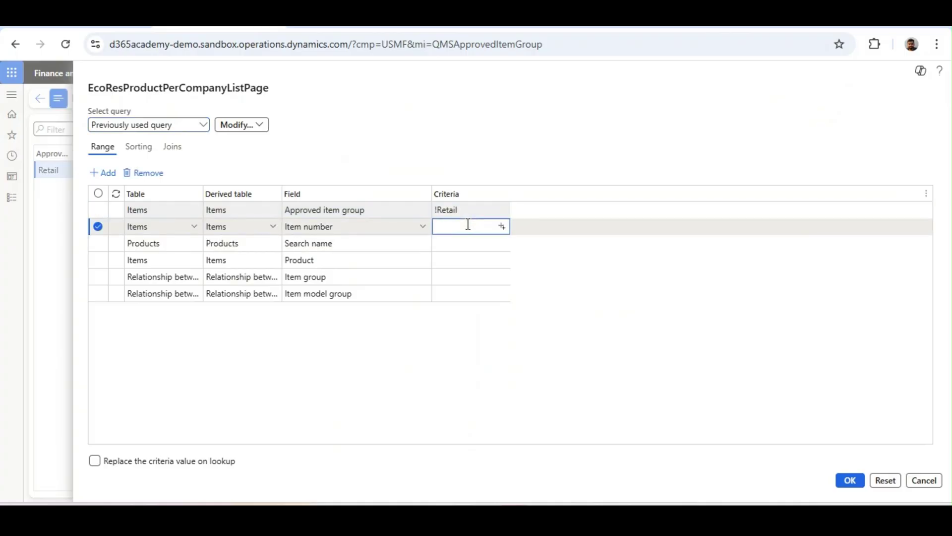
pyautogui.click(851, 482)
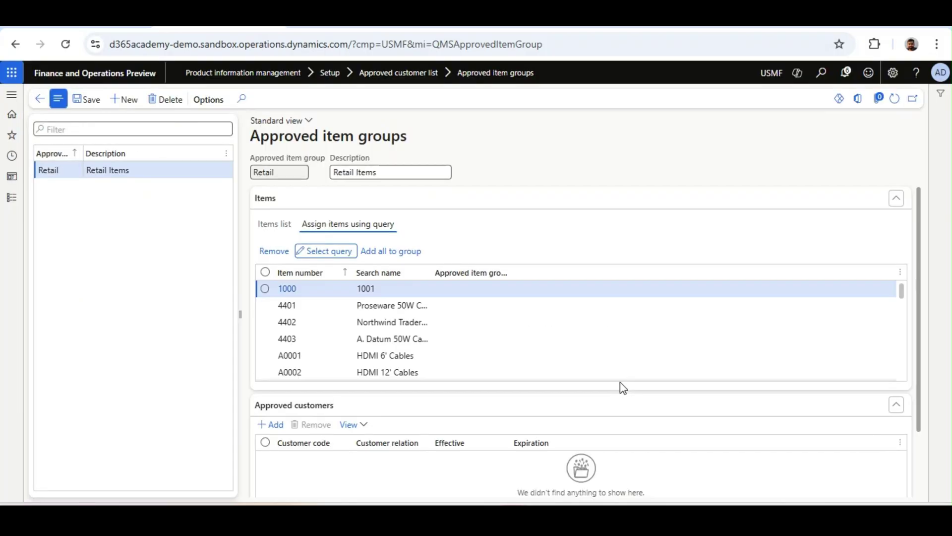
# Reduce the query results to items 4402 and 4403, add them all to the Retail group and check its items list.
pyautogui.click(265, 272)
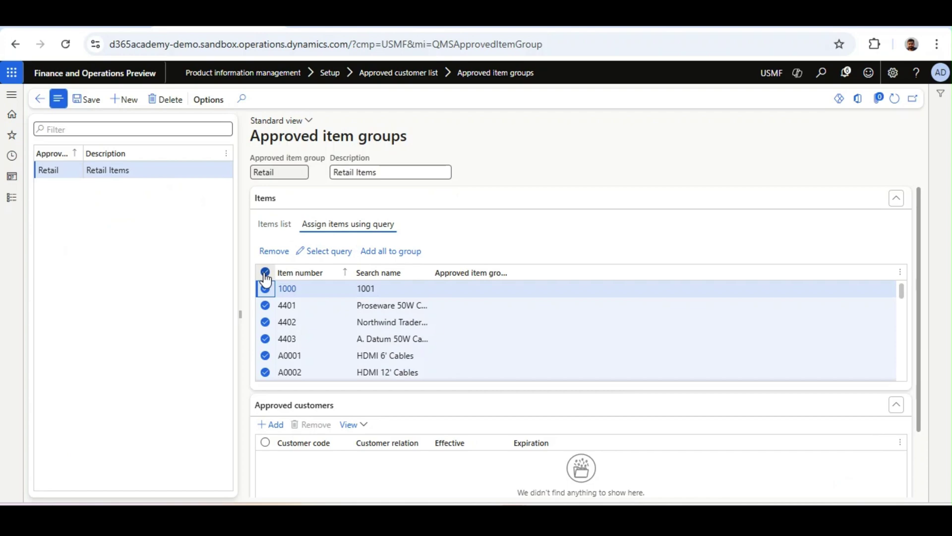
pyautogui.click(264, 322)
pyautogui.click(265, 339)
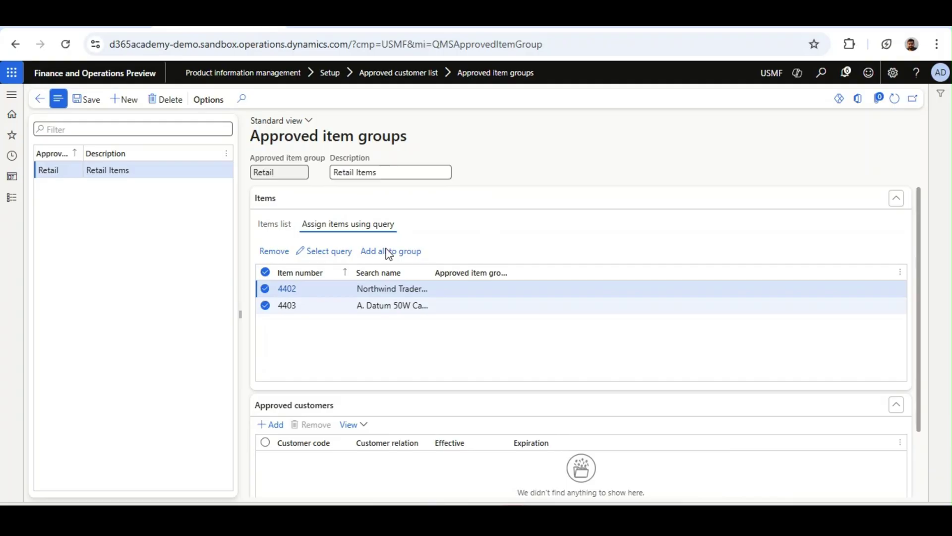
pyautogui.click(388, 254)
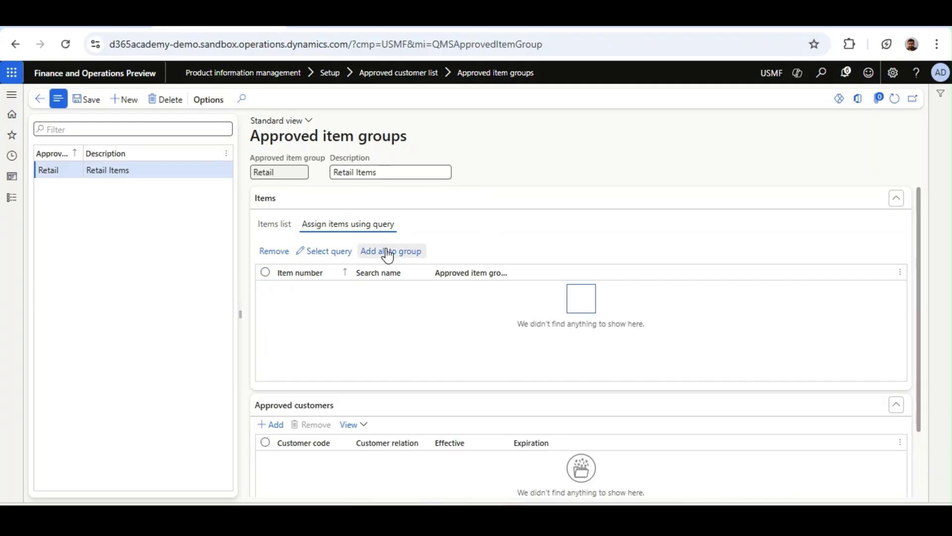
pyautogui.click(274, 224)
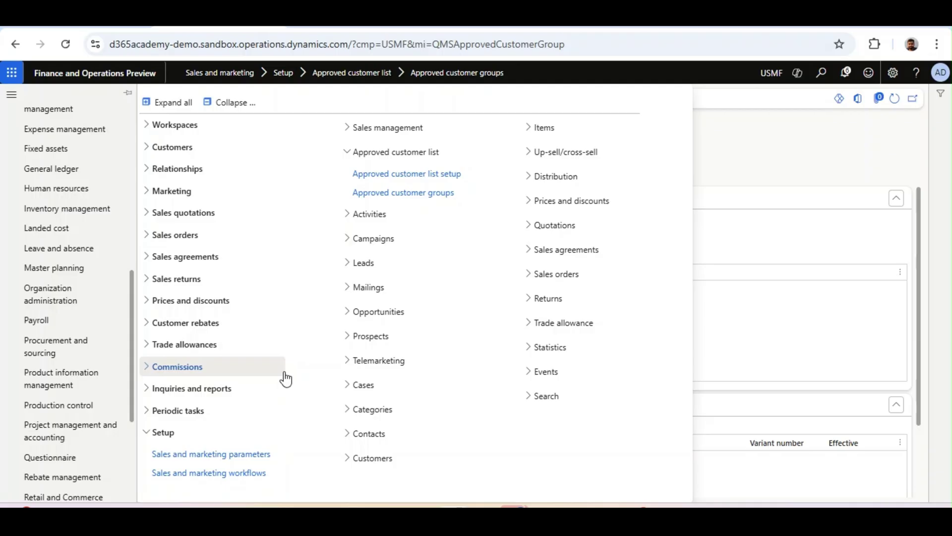
# Open the Approved customer groups page under Sales and marketing setup and create the group Retail with the description Retail.
pyautogui.scroll(-3, 100, 362)
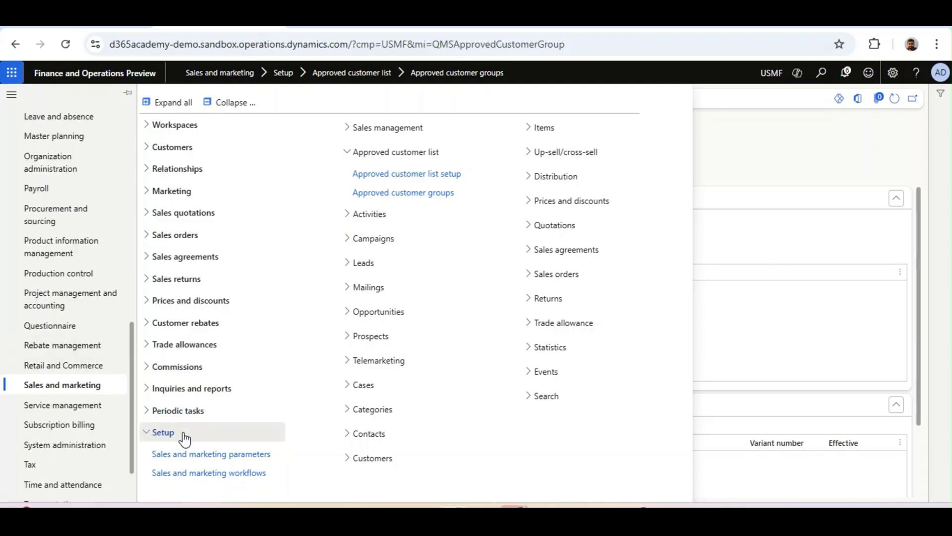
pyautogui.click(411, 194)
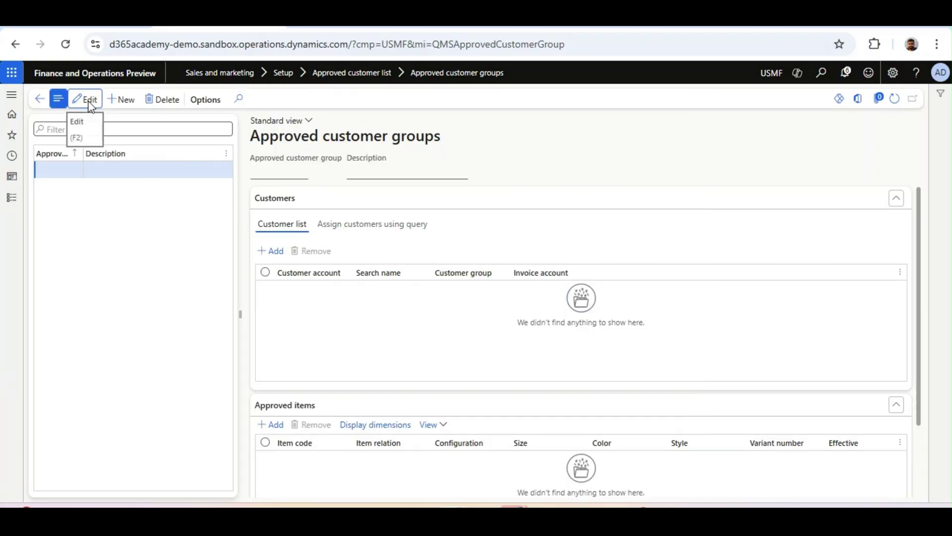
pyautogui.click(88, 100)
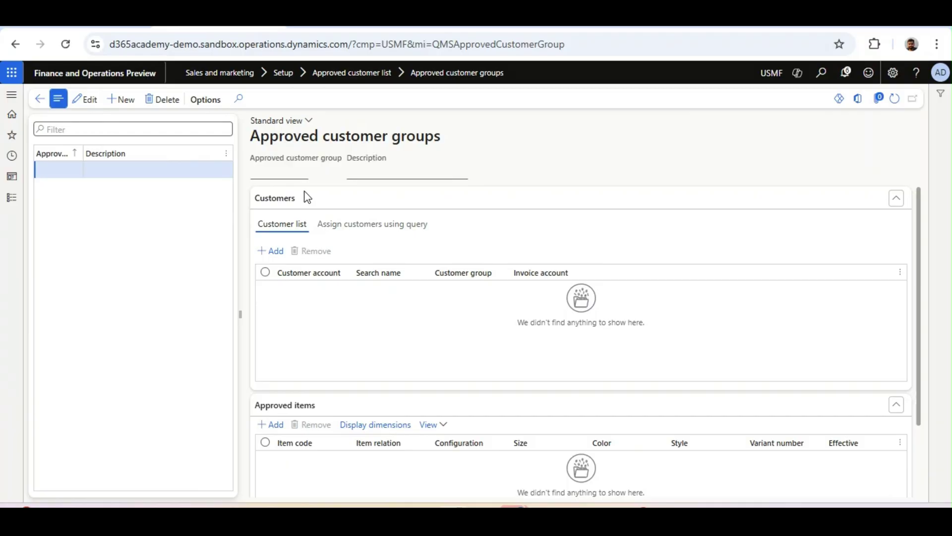
pyautogui.click(290, 174)
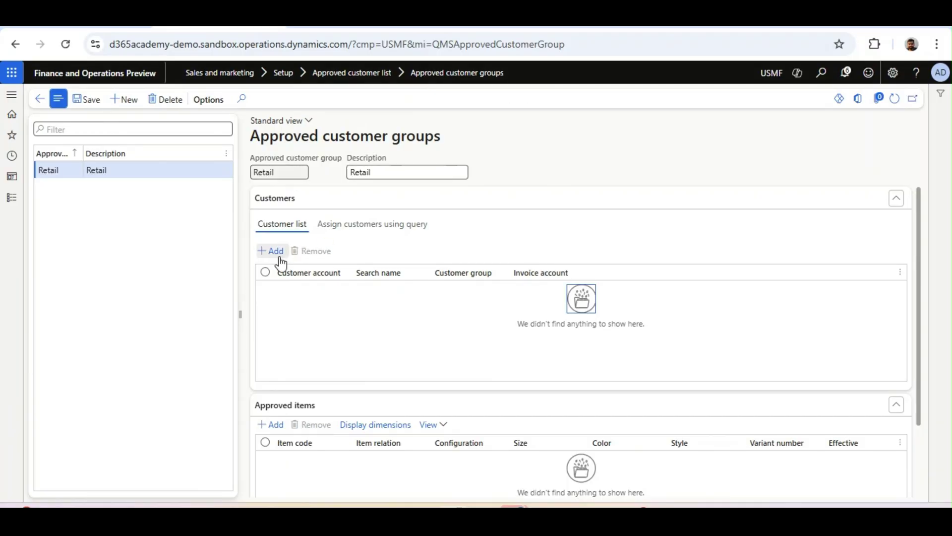
# Add two customer accounts to the Retail group's customer list and save the group.
pyautogui.click(280, 259)
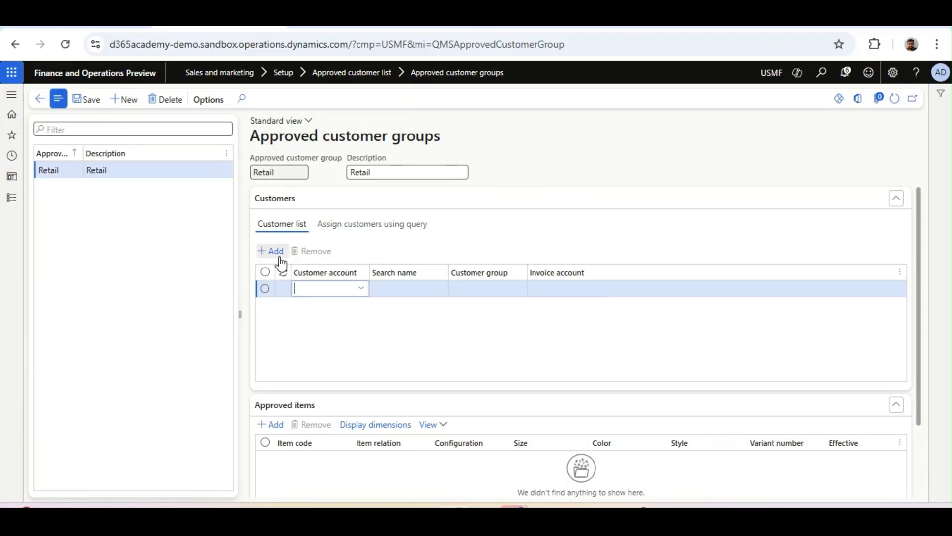
pyautogui.click(374, 225)
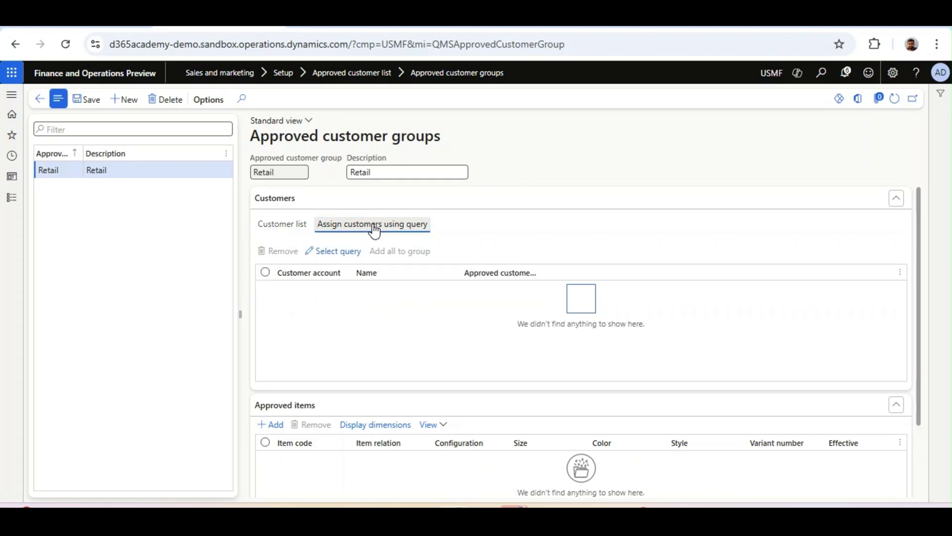
pyautogui.click(290, 234)
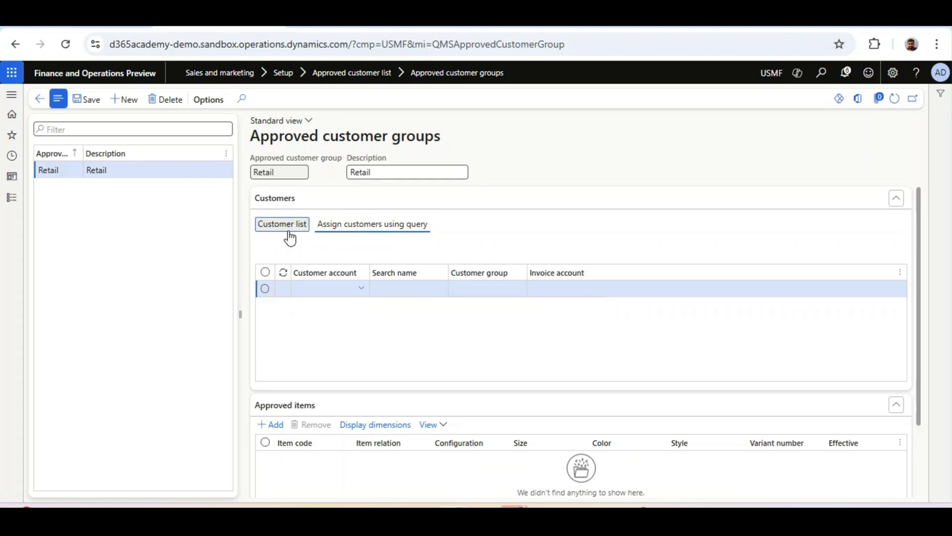
pyautogui.click(361, 292)
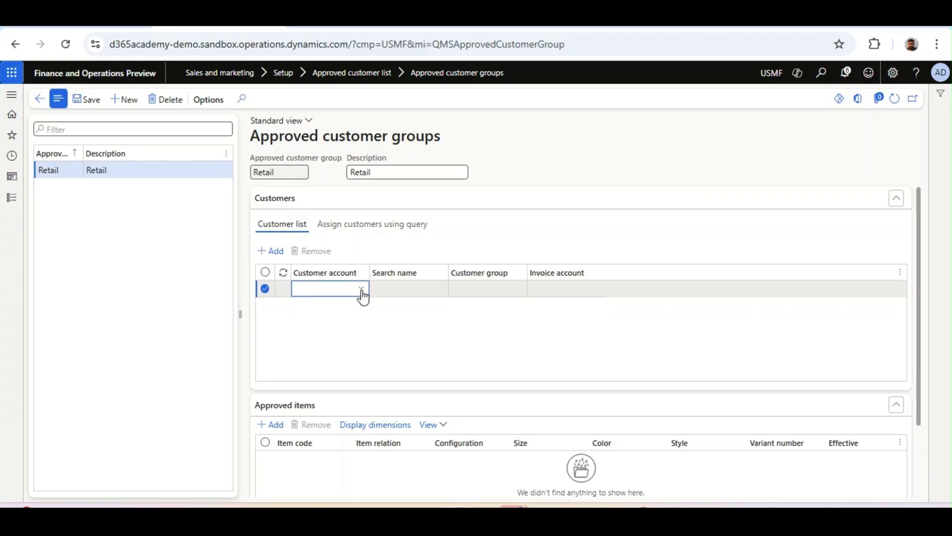
pyautogui.click(362, 289)
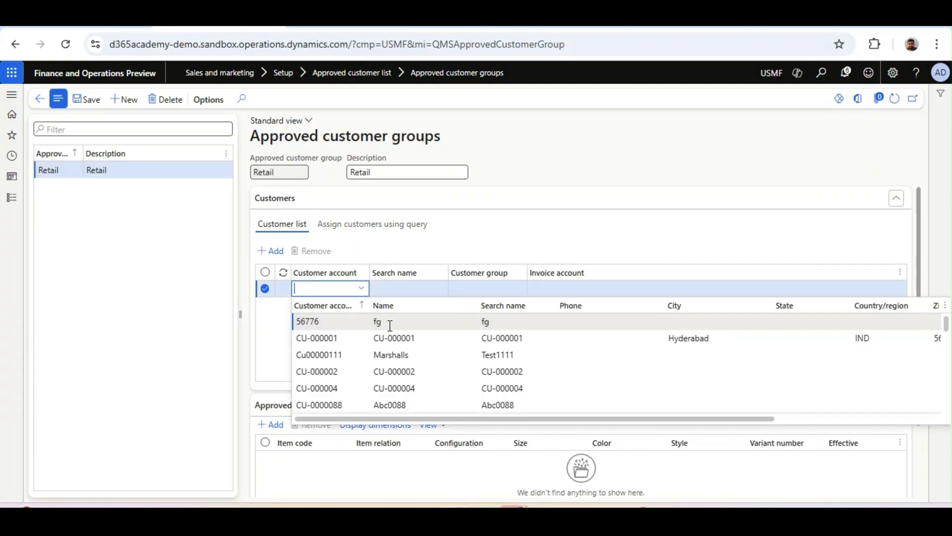
pyautogui.click(404, 371)
pyautogui.click(281, 252)
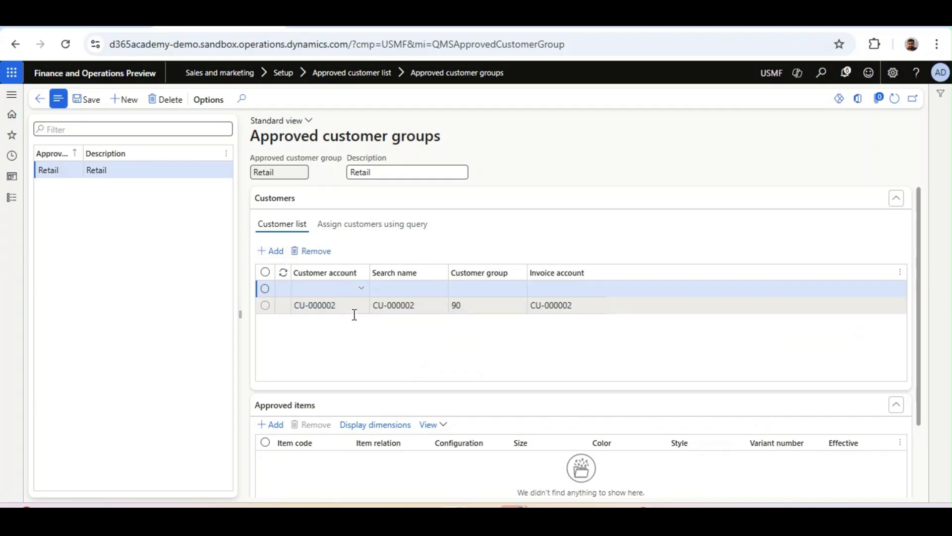
pyautogui.click(362, 288)
pyautogui.click(416, 389)
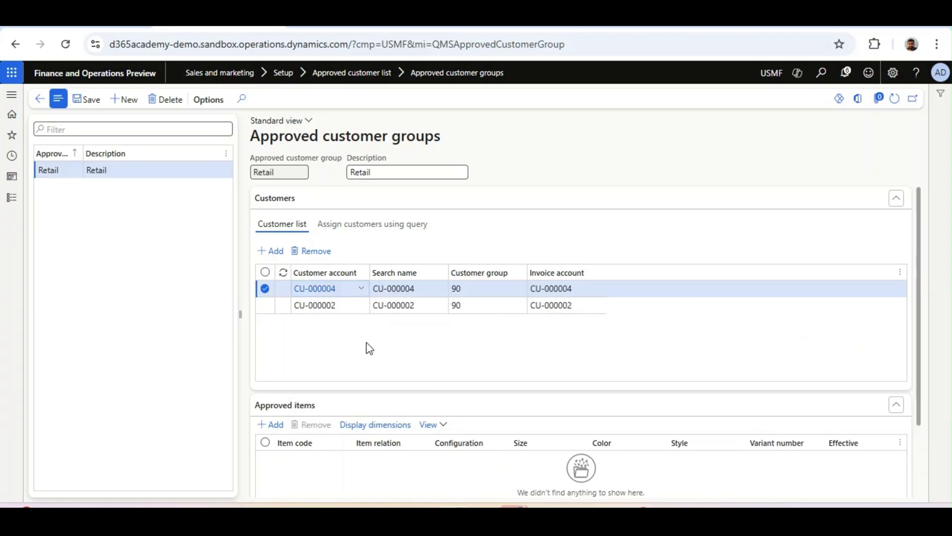
pyautogui.click(87, 103)
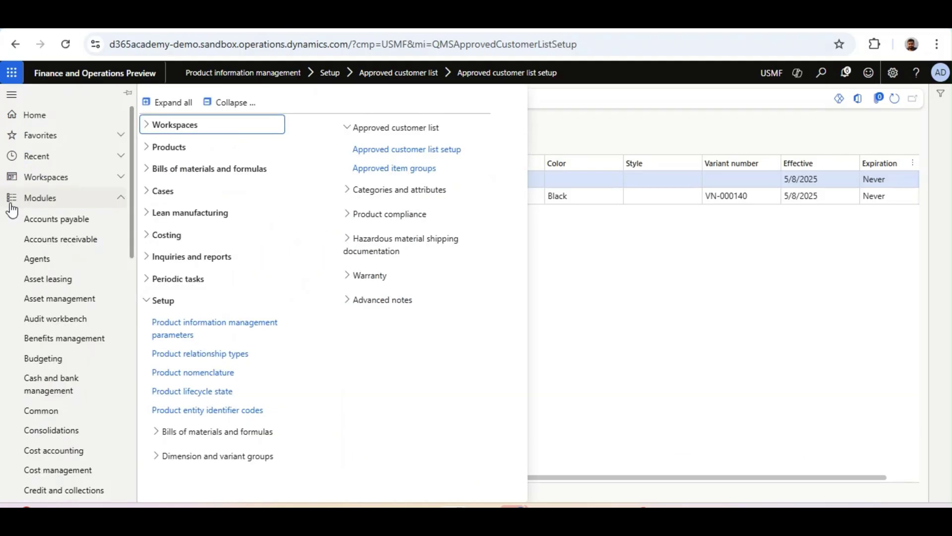
# Open Approved customer list setup and add a record with customer code Group and customer relation Retail.
pyautogui.moveTo(129, 215); pyautogui.dragTo(130, 401)
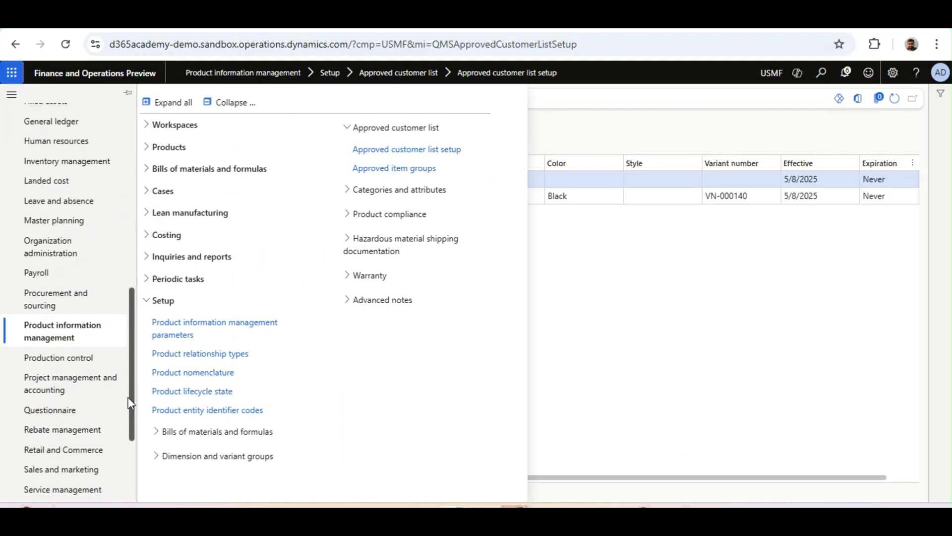
pyautogui.click(68, 338)
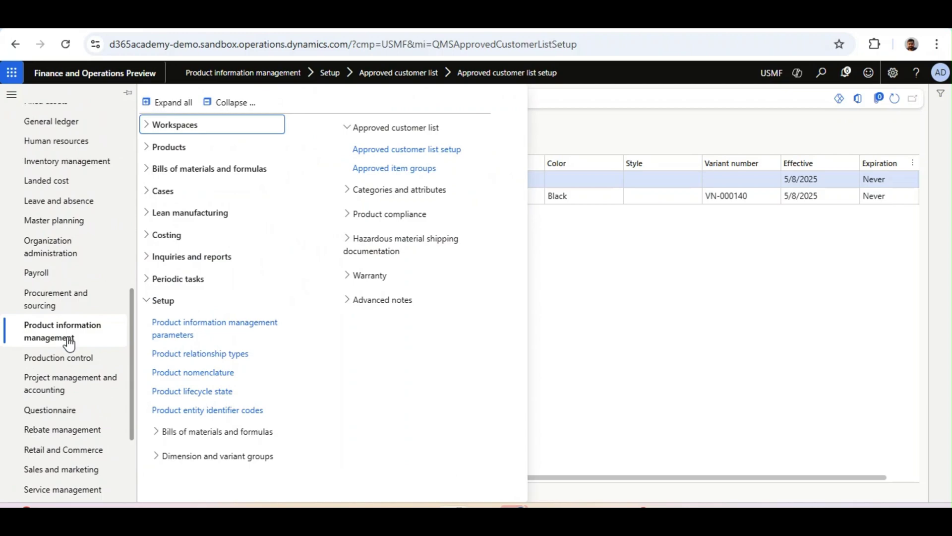
pyautogui.click(392, 156)
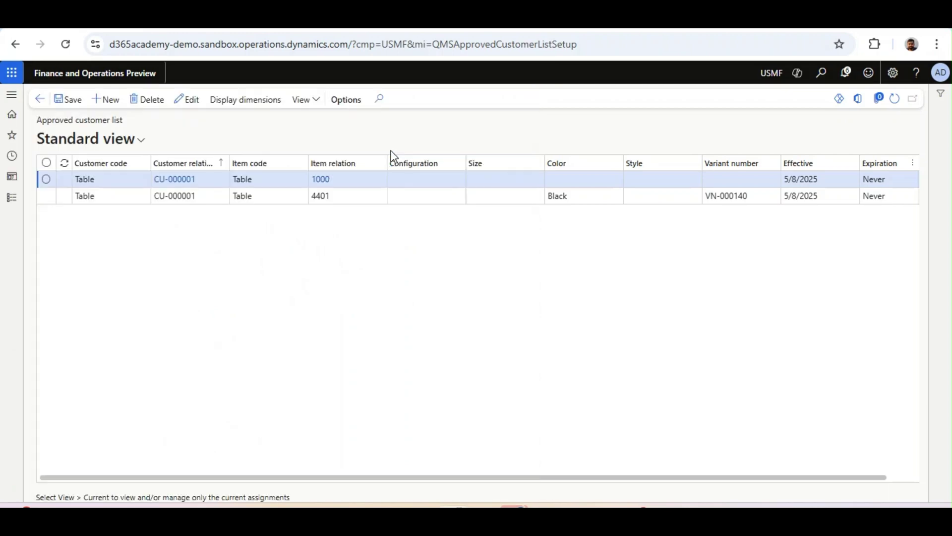
pyautogui.click(107, 102)
pyautogui.moveTo(265, 479); pyautogui.dragTo(140, 479)
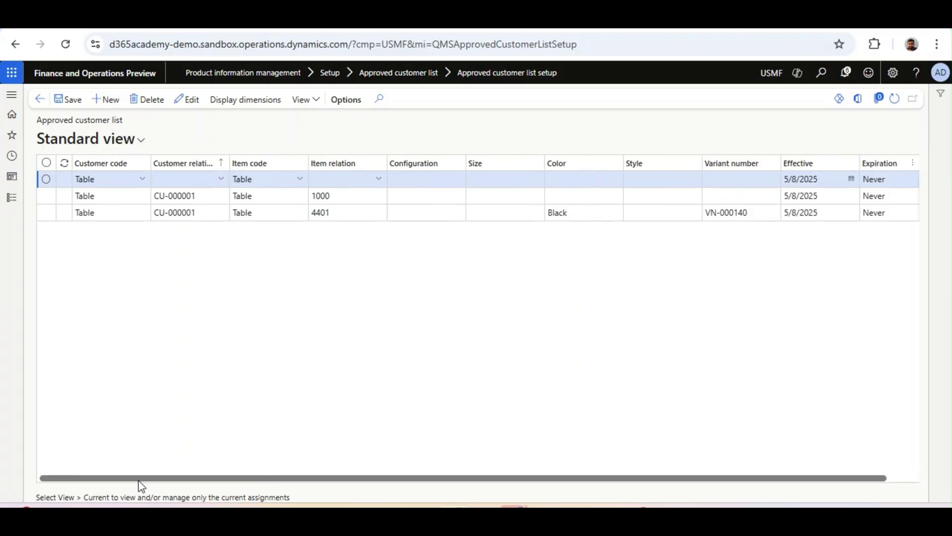
pyautogui.click(142, 179)
pyautogui.click(106, 224)
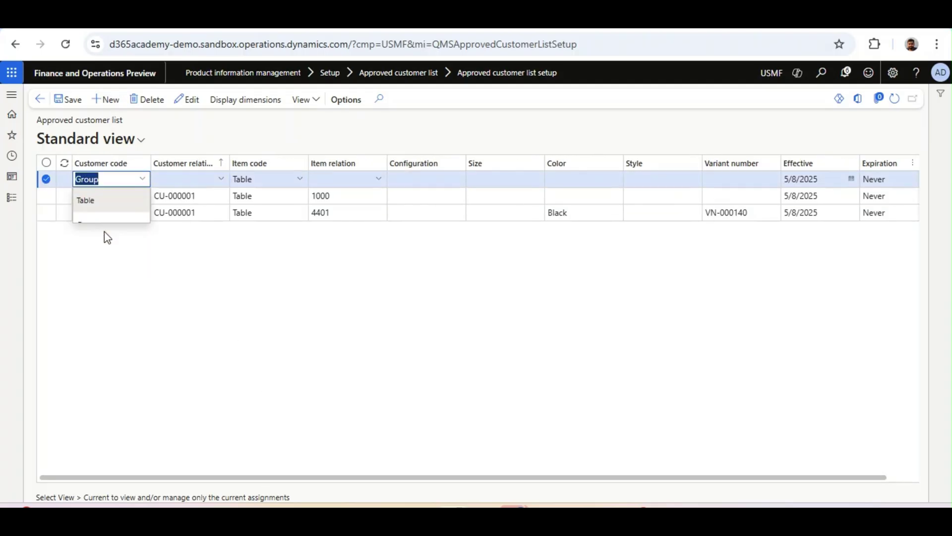
pyautogui.click(221, 183)
pyautogui.click(225, 216)
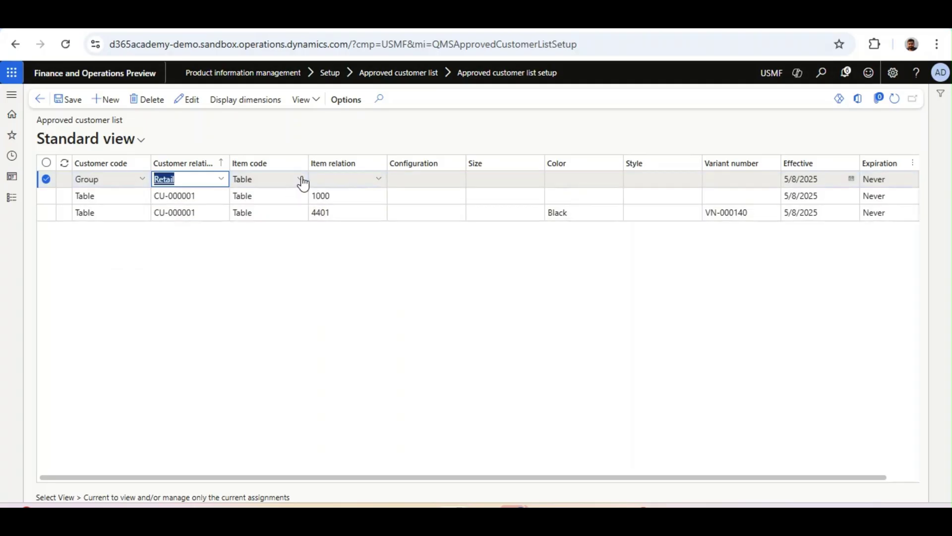
# Set the new record's item code to Group and item relation to Retail, and save it.
pyautogui.click(301, 180)
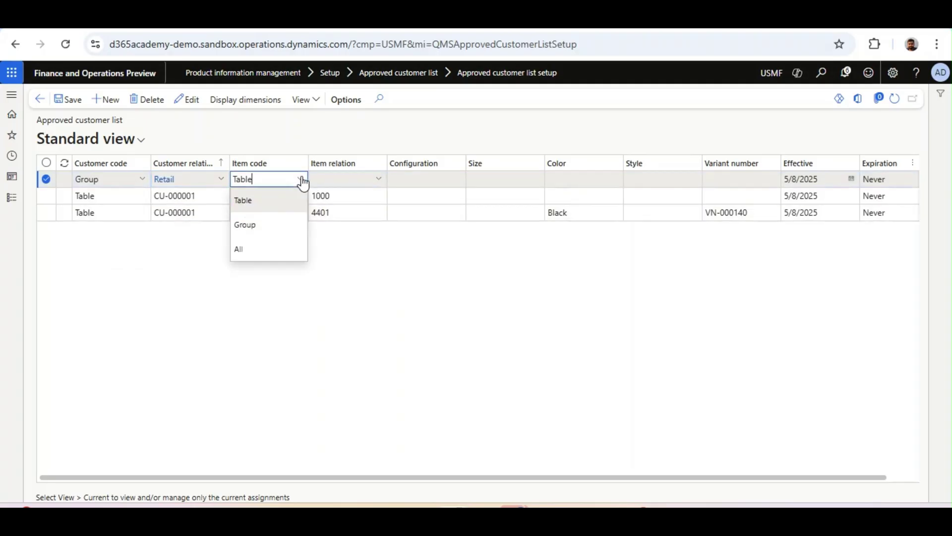
pyautogui.click(276, 229)
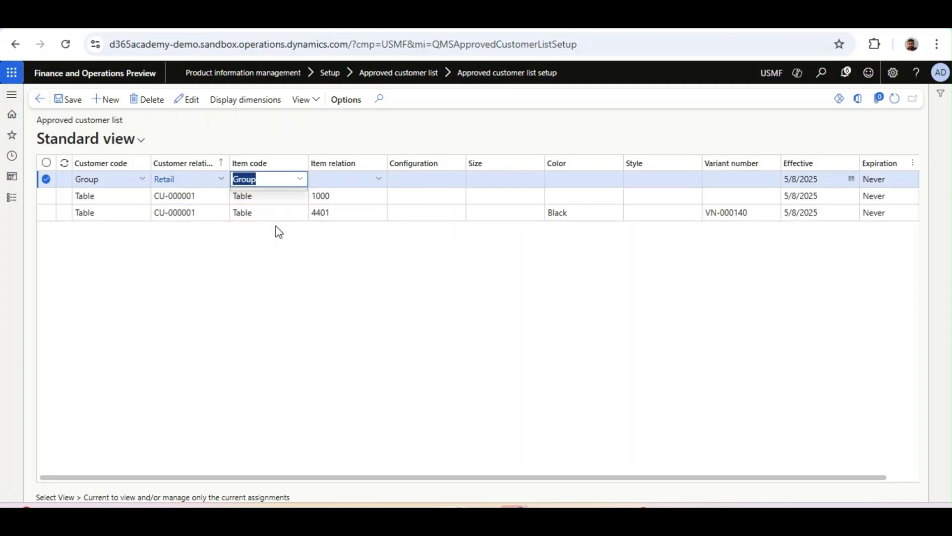
pyautogui.click(380, 182)
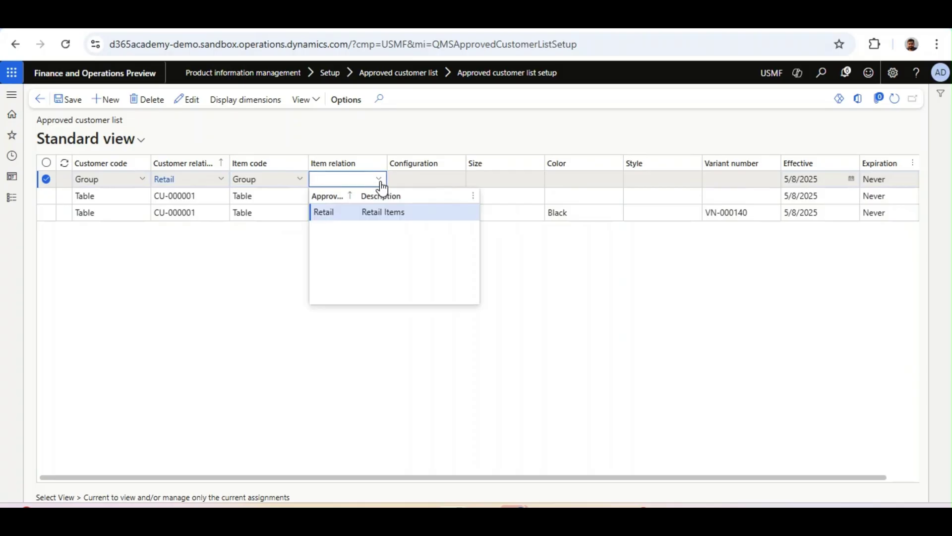
pyautogui.click(370, 213)
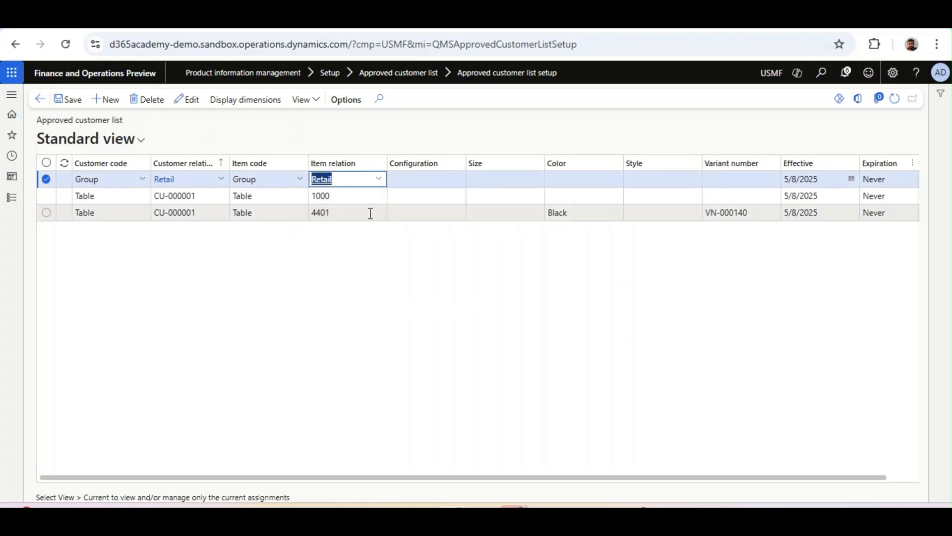
pyautogui.click(77, 104)
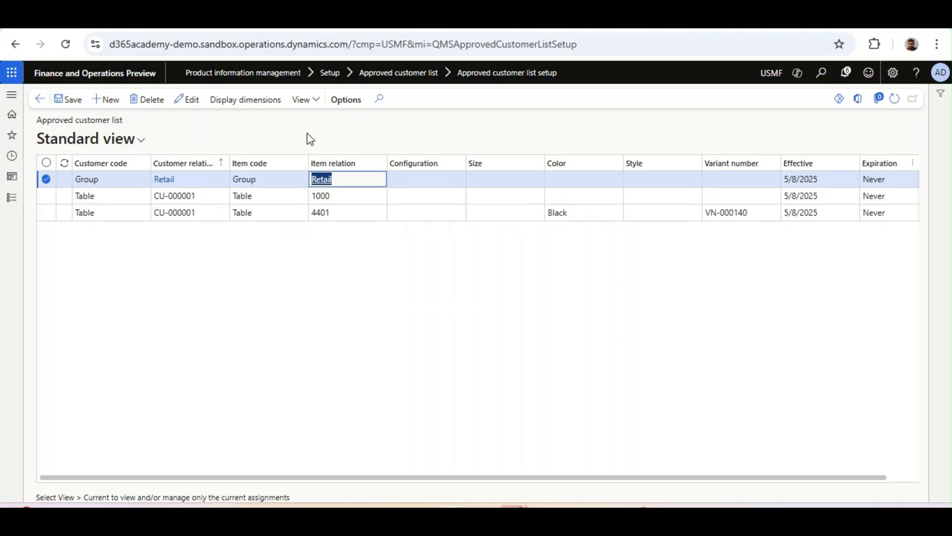
# Set released product 4402's approved customer list check method to Not allowed and open released product 4403.
pyautogui.click(454, 341)
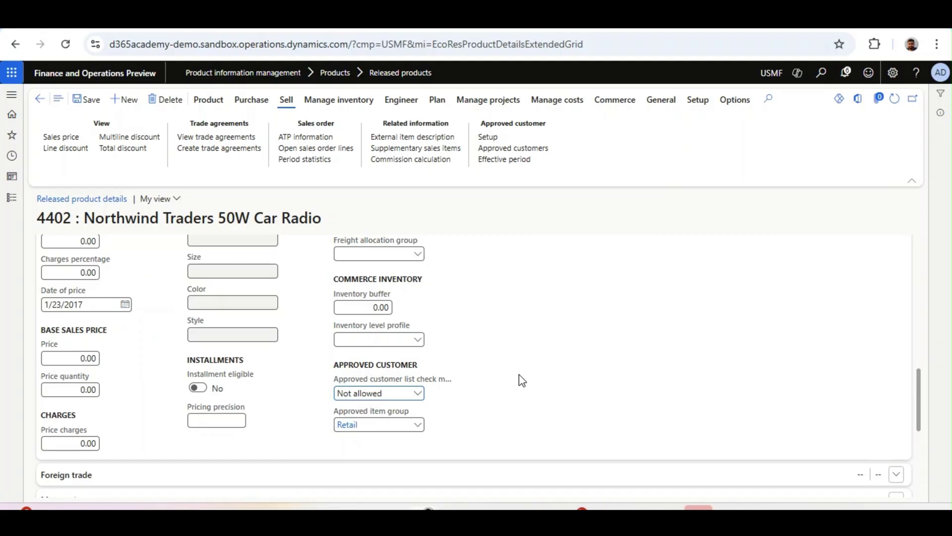
pyautogui.click(119, 198)
pyautogui.click(84, 339)
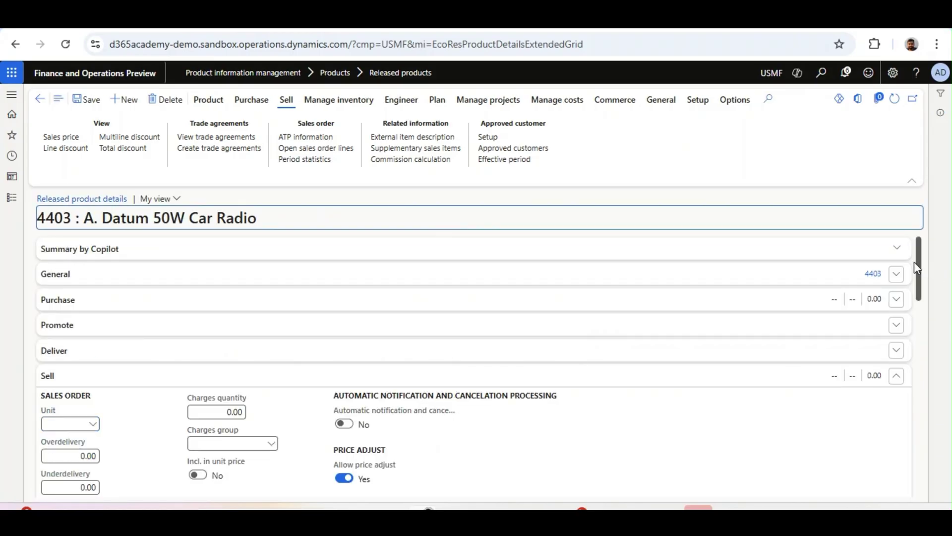
# Change the approved customer list check method for released product 4403 and save the product.
pyautogui.moveTo(915, 261); pyautogui.dragTo(904, 399)
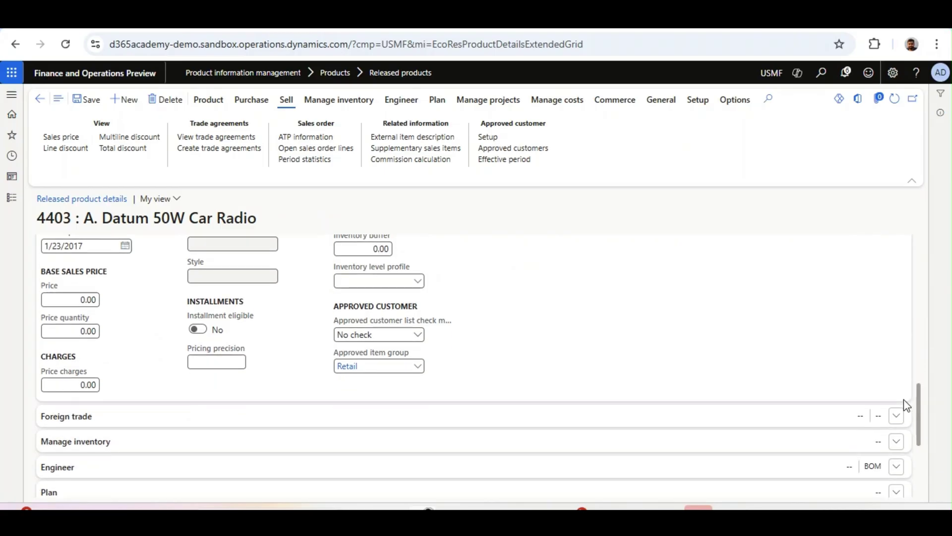
pyautogui.click(418, 335)
pyautogui.click(372, 379)
pyautogui.click(87, 99)
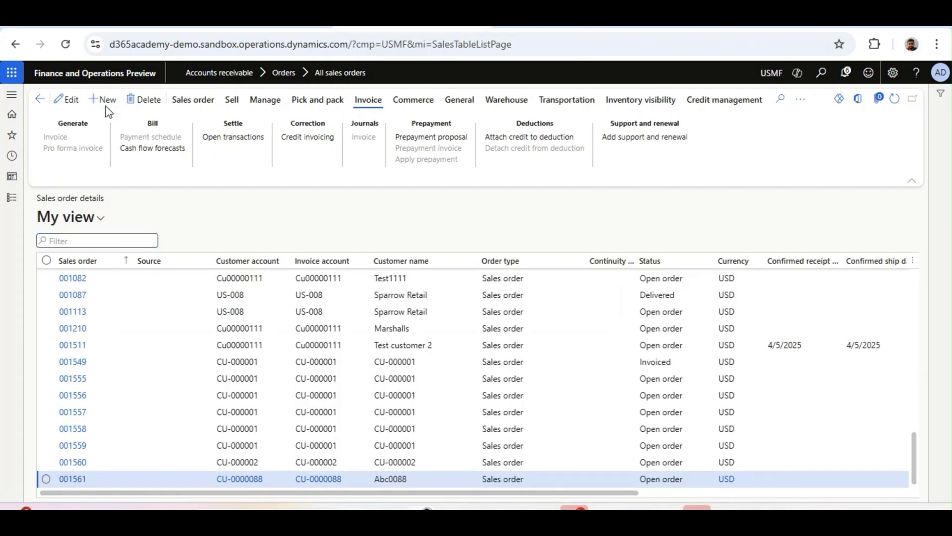
# Start a new sales order and check which customers belong to the Retail approved customer group.
pyautogui.click(105, 105)
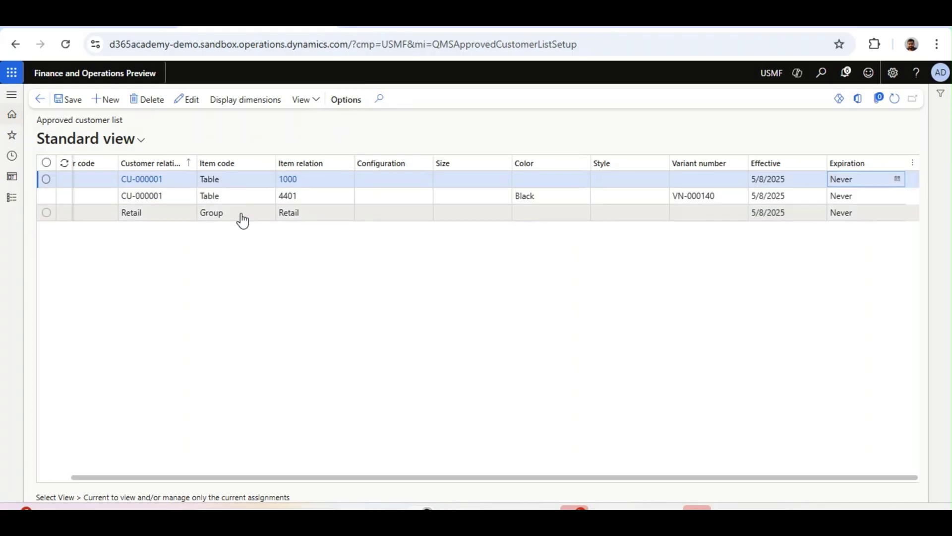
pyautogui.click(251, 213)
pyautogui.click(133, 218)
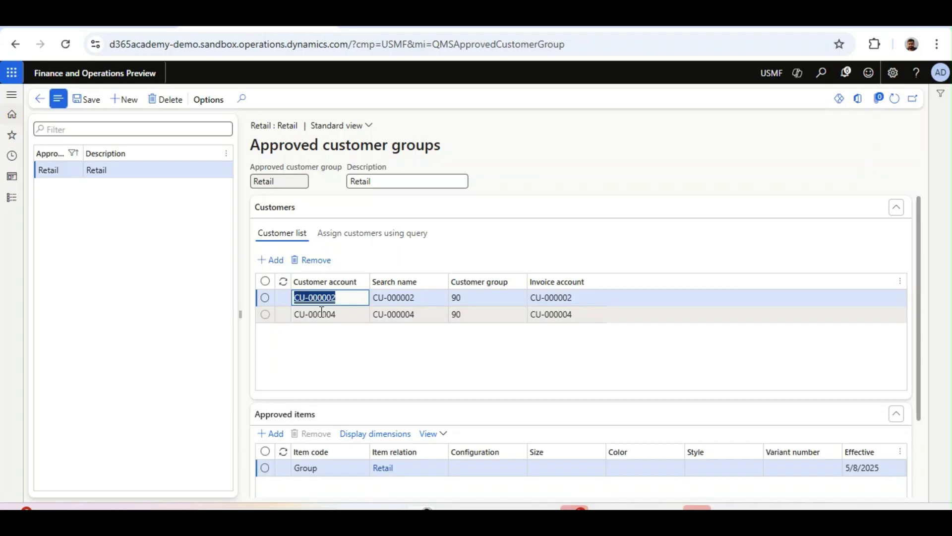
pyautogui.click(402, 24)
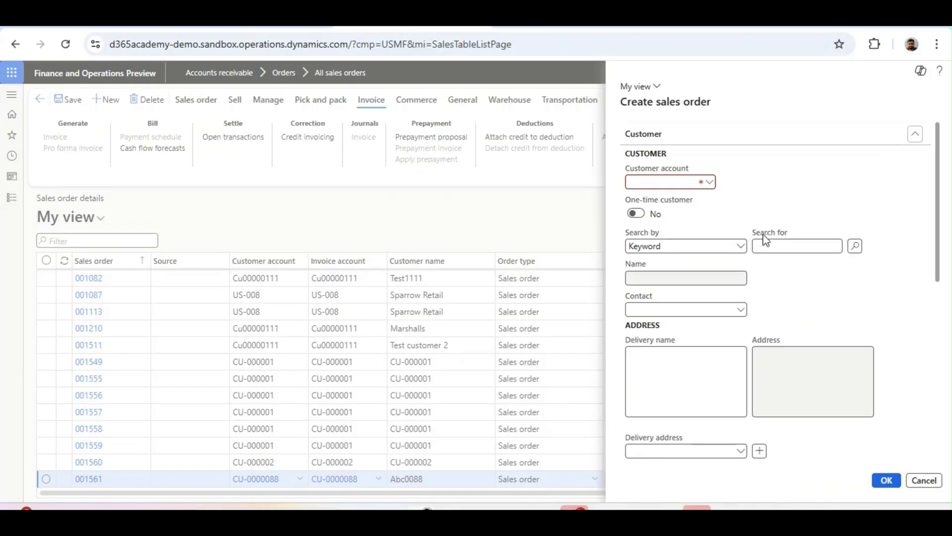
# Create the sales order for the first customer in the Retail approved customer group, choosing a warehouse for it.
pyautogui.click(710, 182)
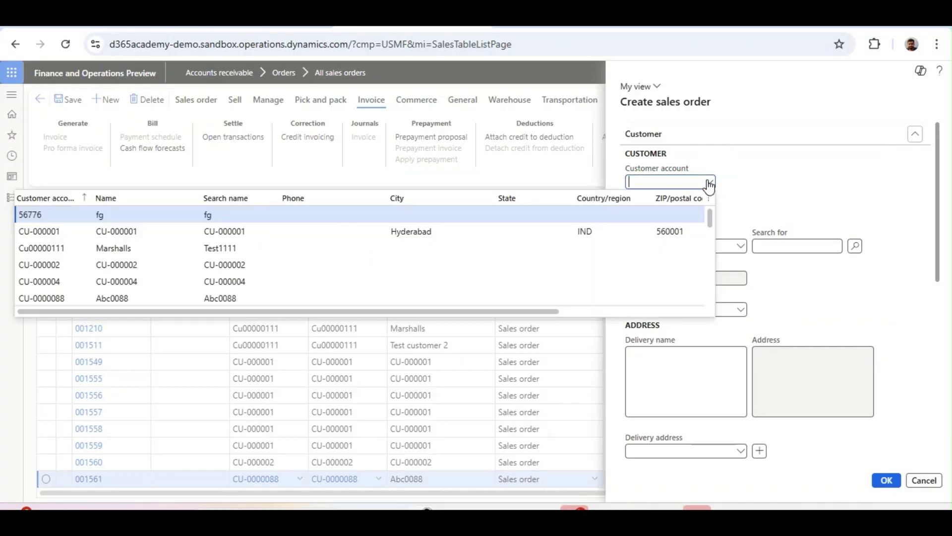
pyautogui.click(296, 266)
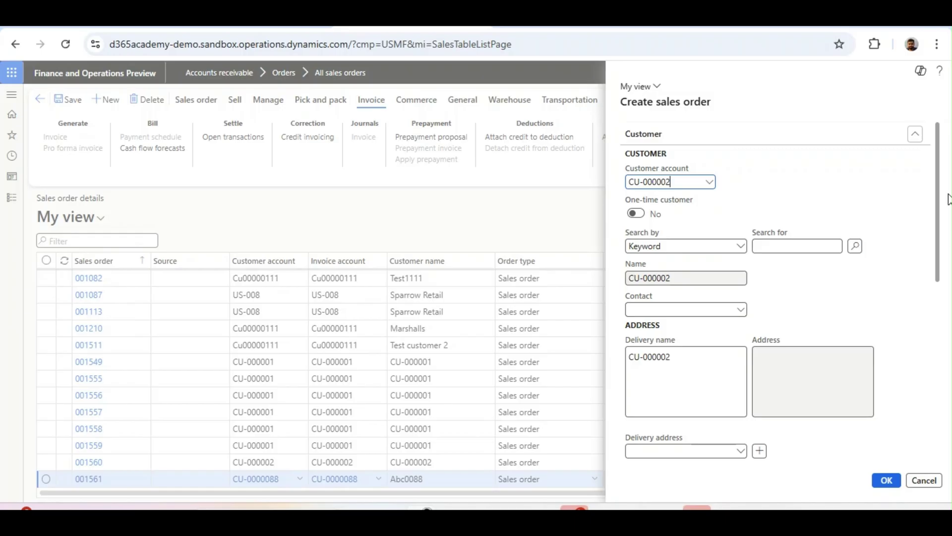
pyautogui.moveTo(936, 211); pyautogui.dragTo(918, 374)
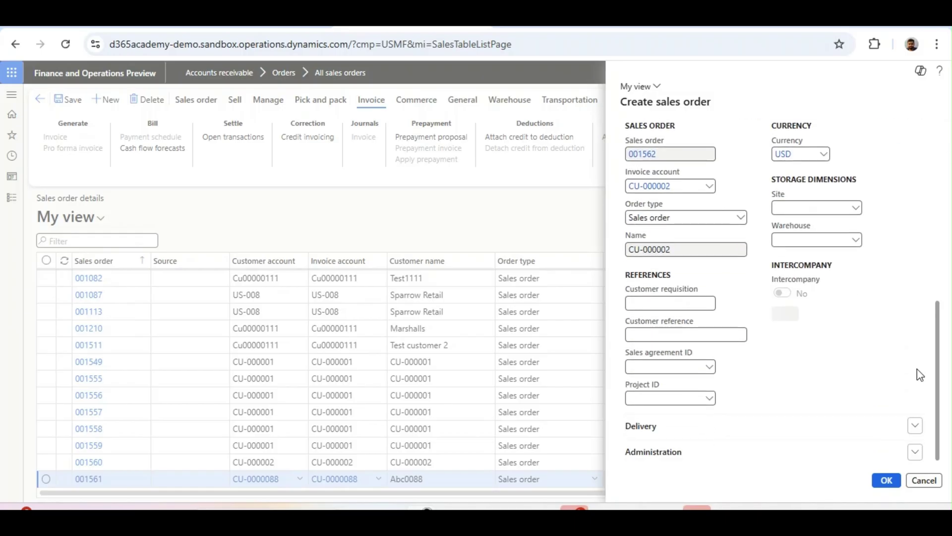
pyautogui.click(852, 240)
pyautogui.click(751, 276)
pyautogui.click(885, 479)
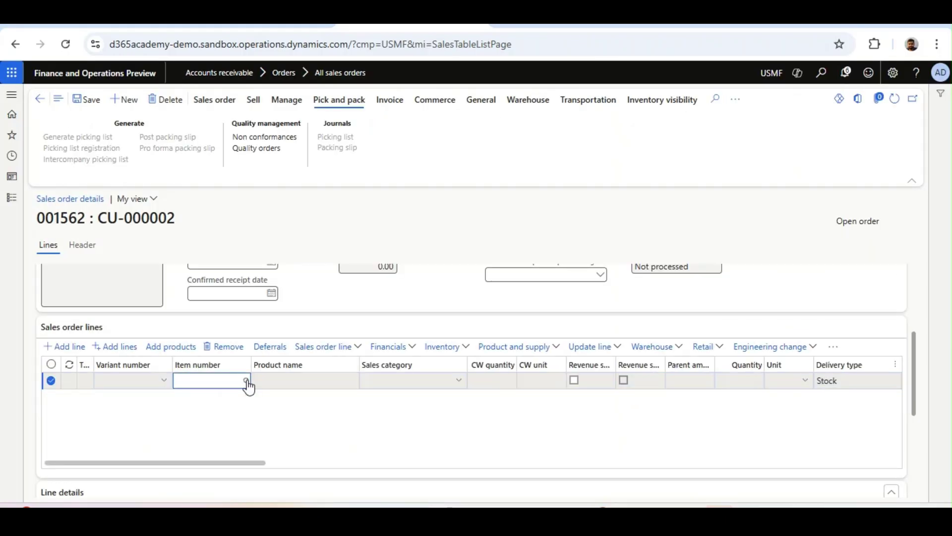
# Examine the approved items offered for the order line and compare them with the items in the Retail approved item group.
pyautogui.click(244, 382)
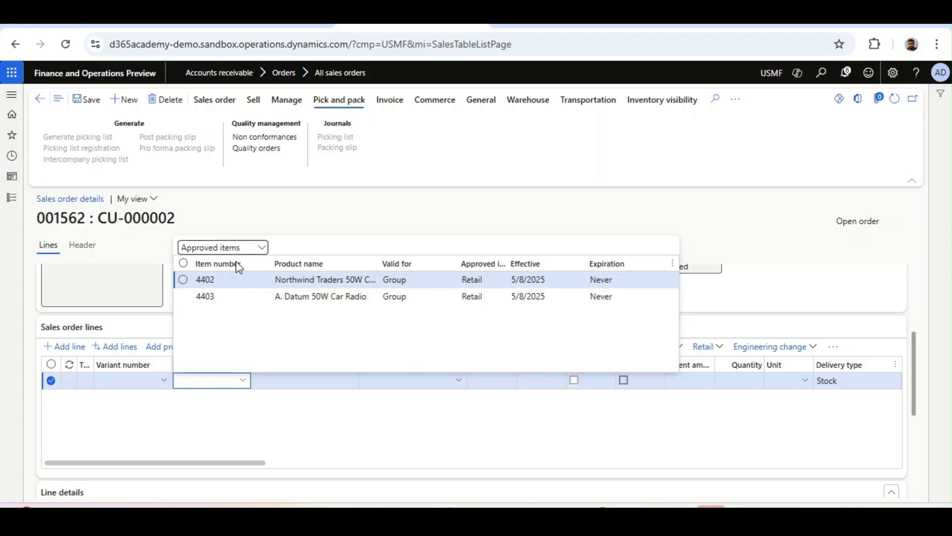
pyautogui.click(247, 28)
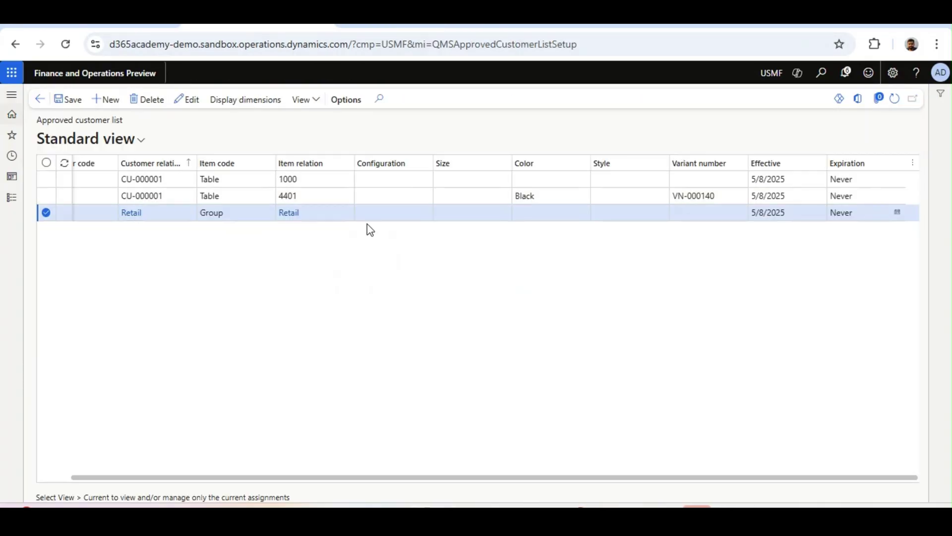
pyautogui.click(295, 215)
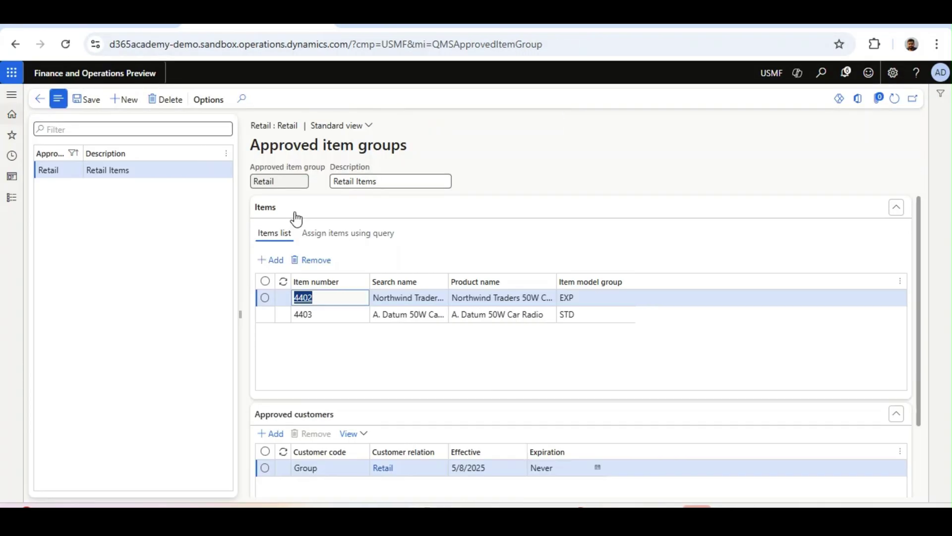
pyautogui.click(123, 170)
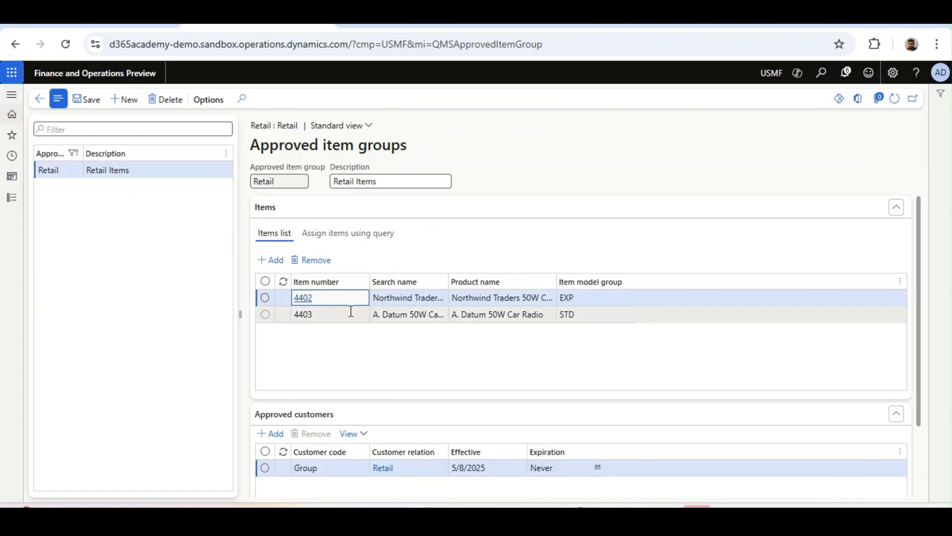
pyautogui.click(352, 314)
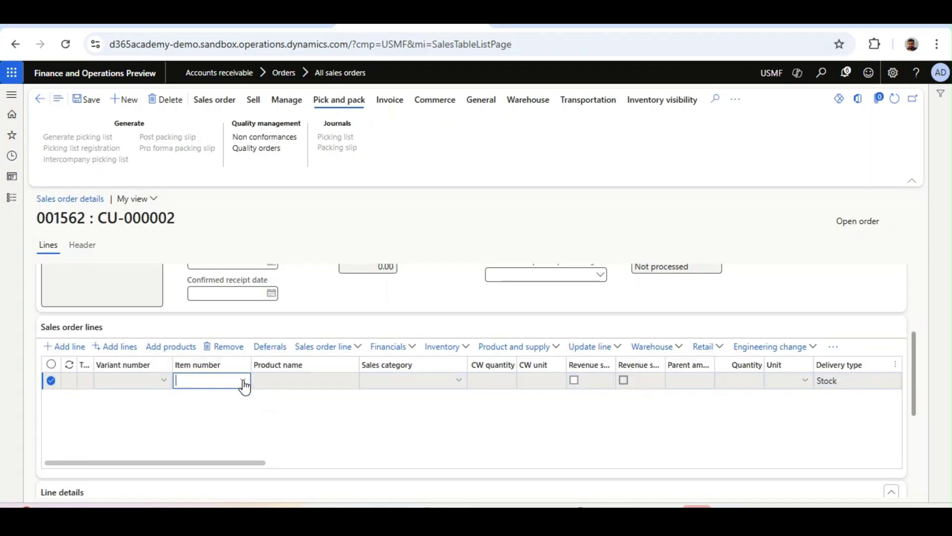
# Set the sales order line's item number to approved item 4402 and save the order.
pyautogui.click(243, 381)
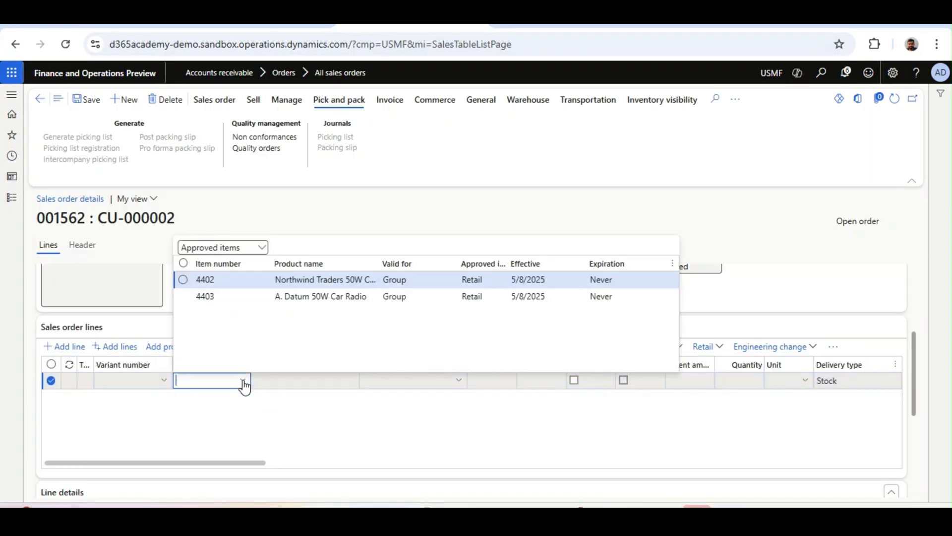
pyautogui.click(257, 283)
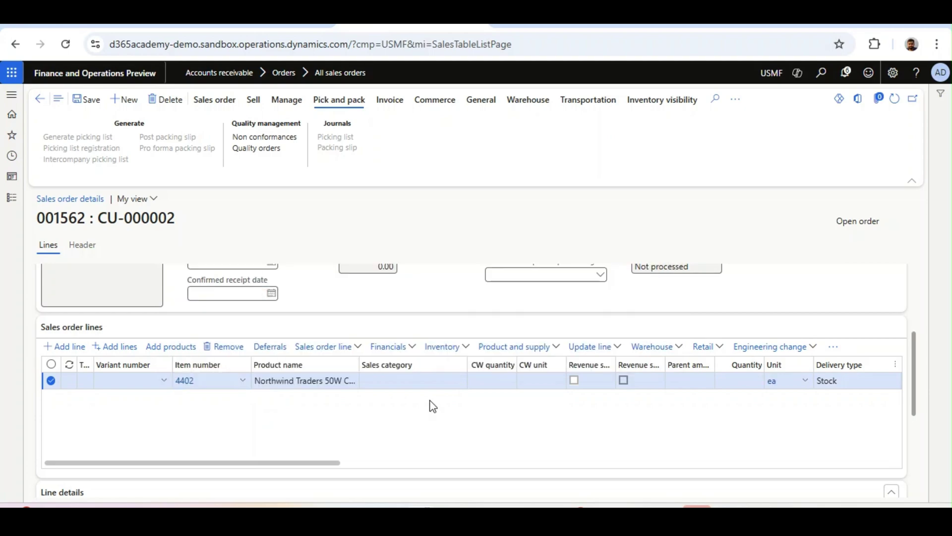
pyautogui.click(87, 99)
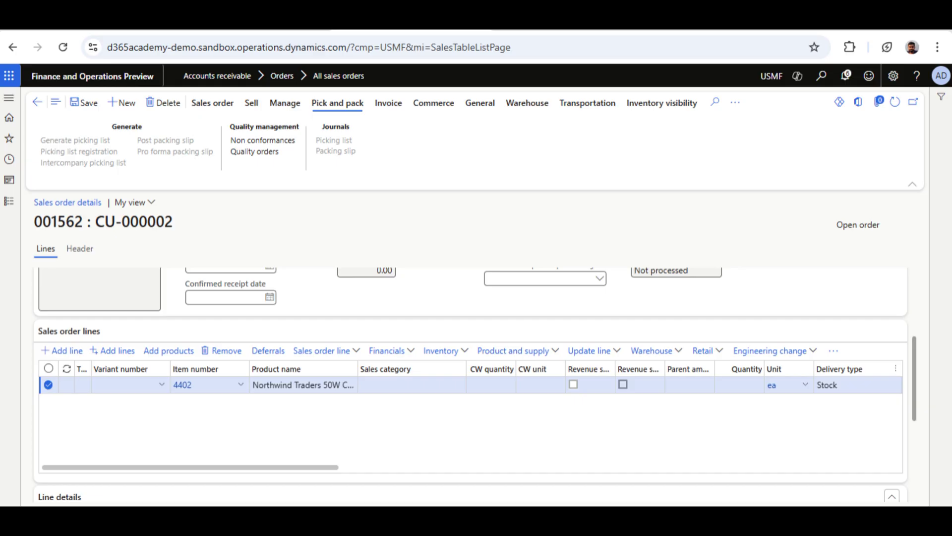
# Create another sales order for customer Abc0088 with site 1 and warehouse 11.
pyautogui.press('Escape')
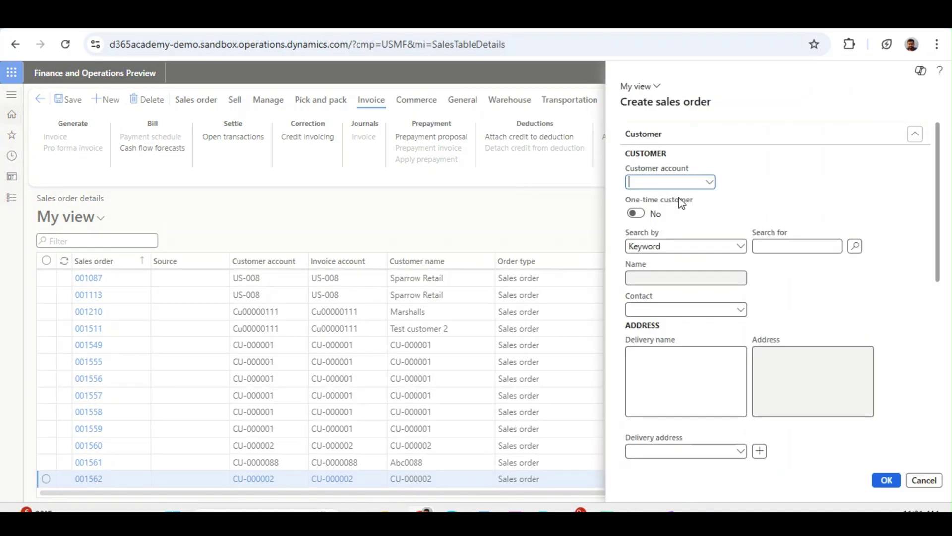
pyautogui.click(711, 182)
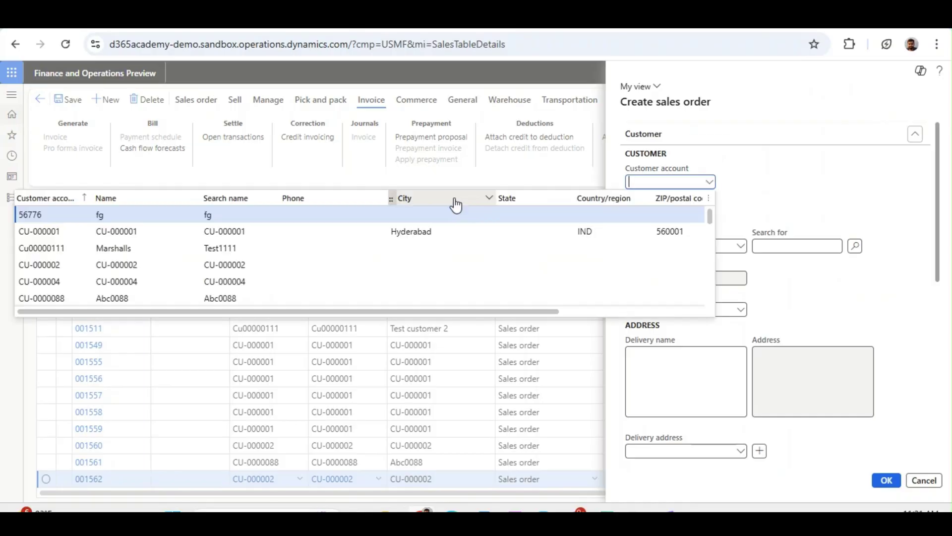
pyautogui.click(242, 298)
pyautogui.scroll(-5, 936, 242)
pyautogui.click(857, 323)
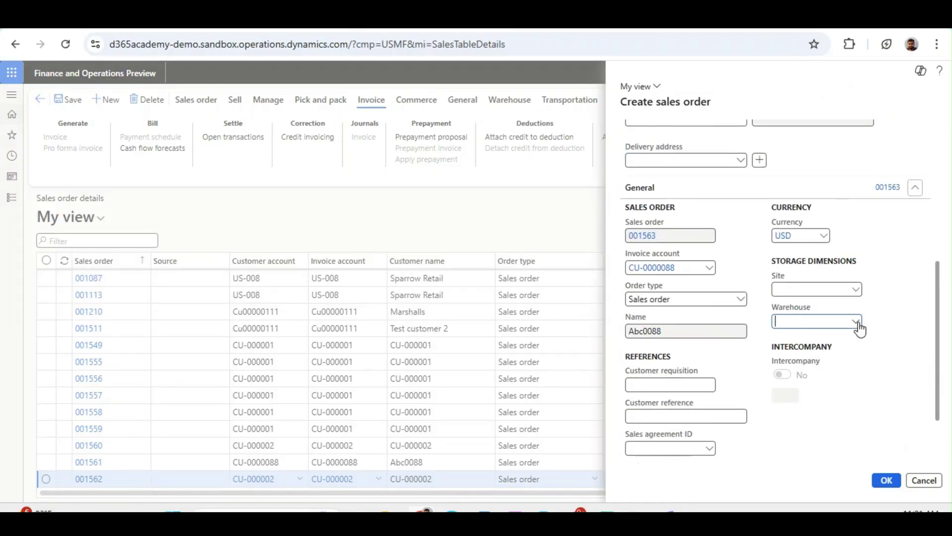
pyautogui.scroll(-5, 914, 347)
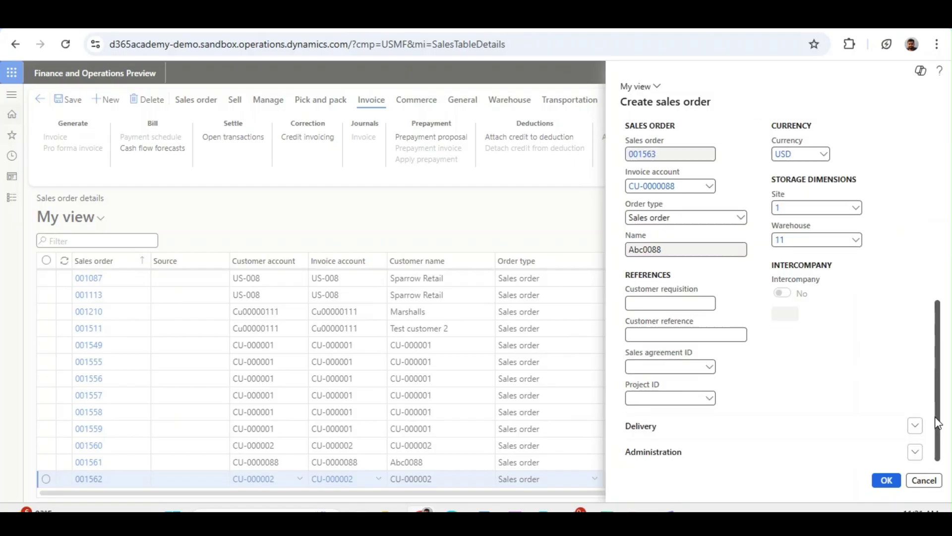
pyautogui.click(885, 480)
# Try to enter item 4402 on the order line for customer Abc0088, who is outside the approved customer group.
pyautogui.click(243, 383)
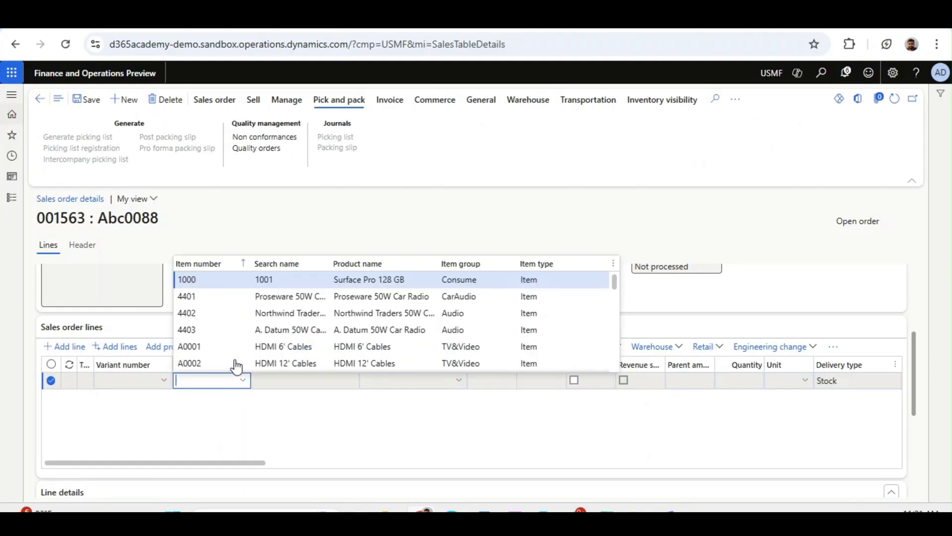
pyautogui.click(213, 317)
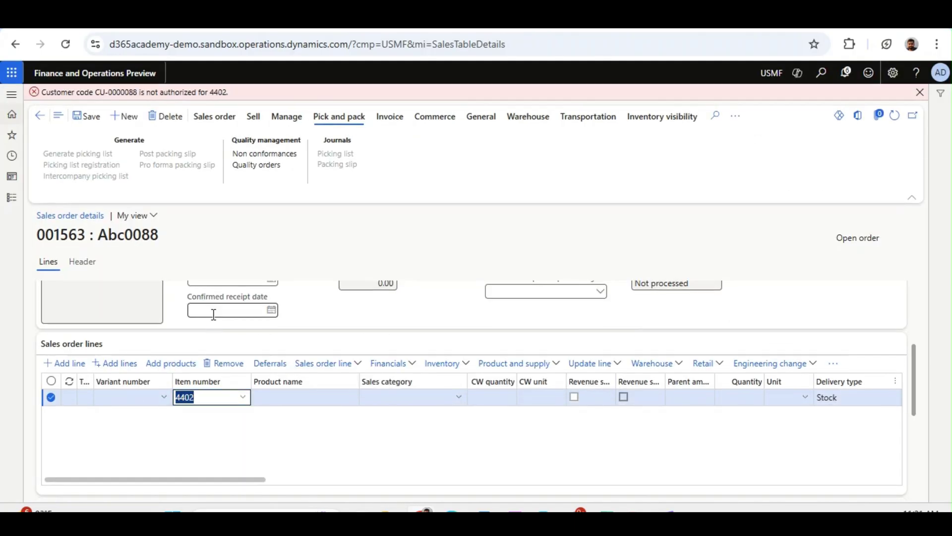